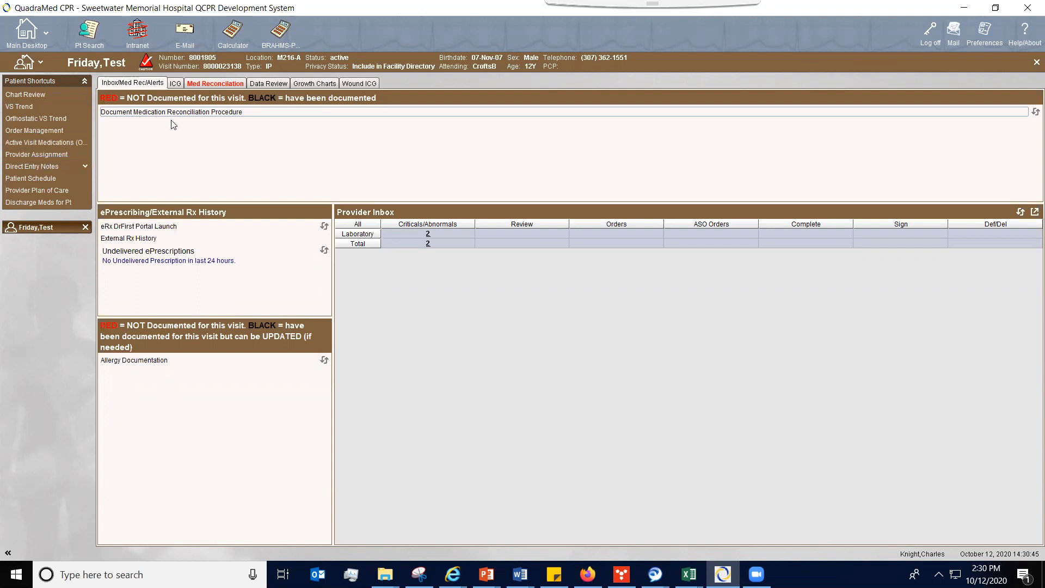
Step: Review the patient's medication reconciliation list, and open the problem list to add a new problem
left_click(237, 84)
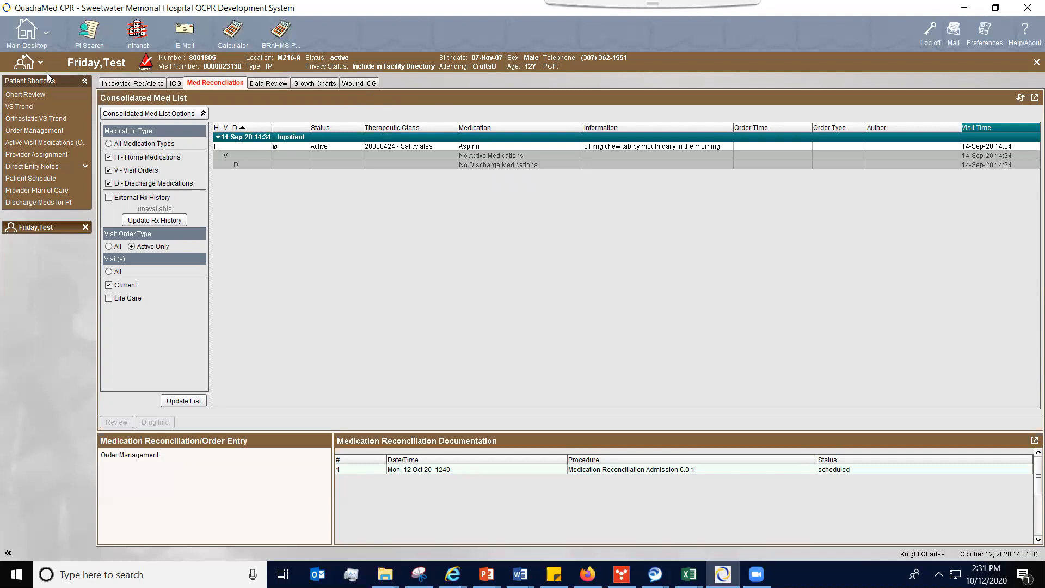
left_click(33, 130)
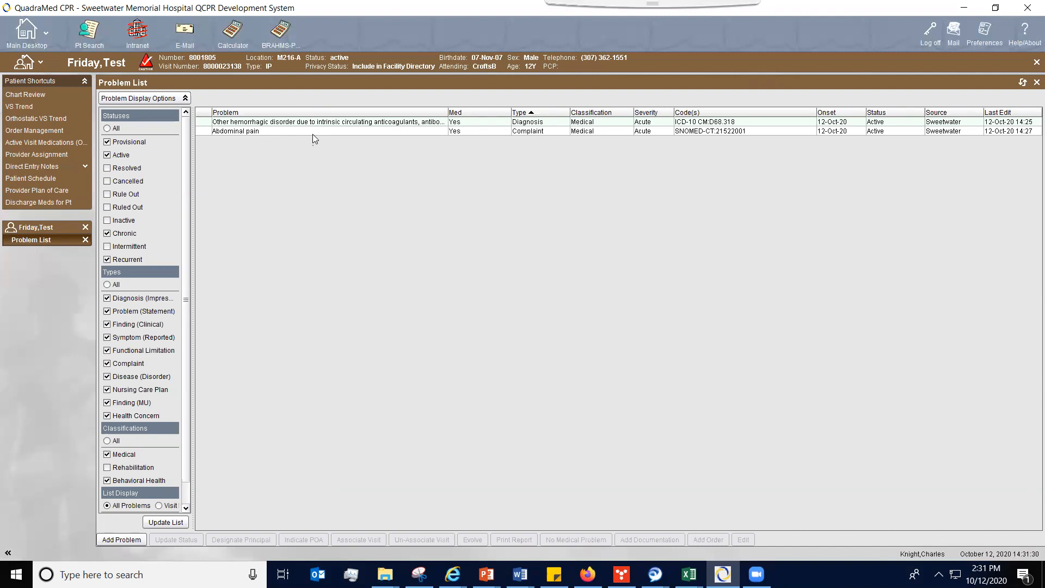
left_click(117, 540)
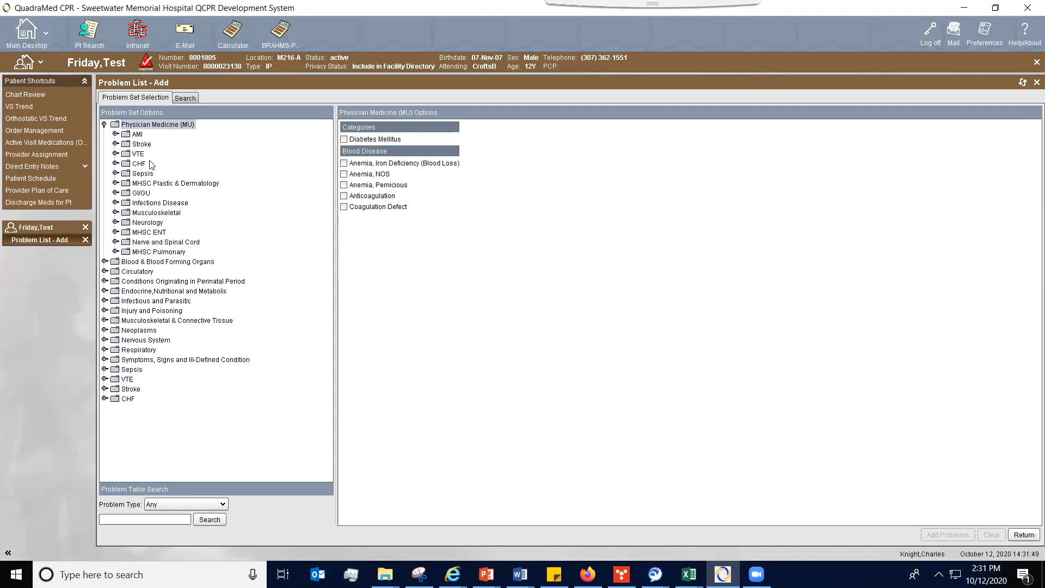
Step: Browse the Stroke, Sepsis and Infections Disease problem sets and look at the diagnosis term search
left_click(144, 146)
left_click(143, 175)
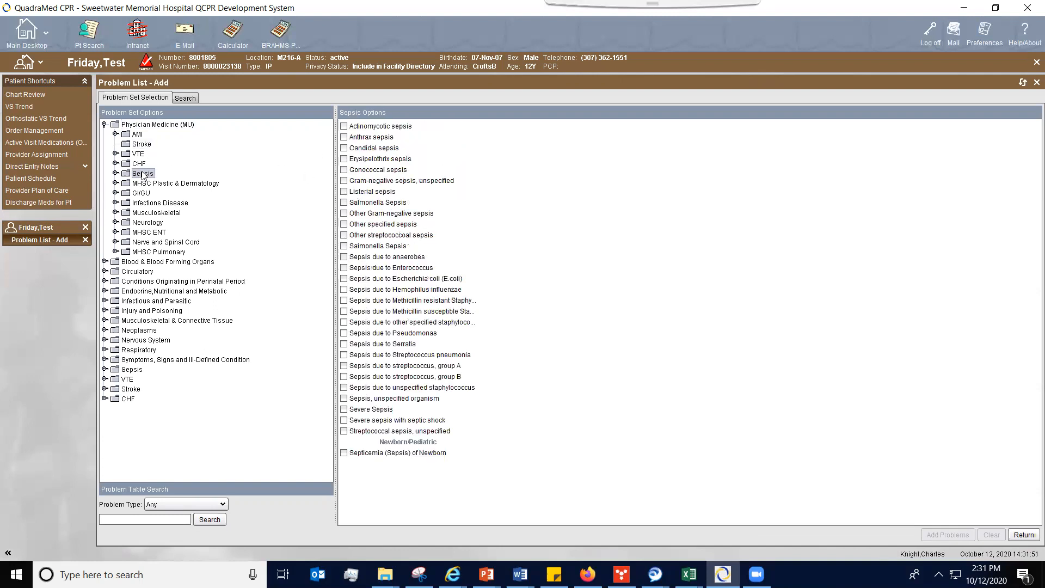
left_click(150, 202)
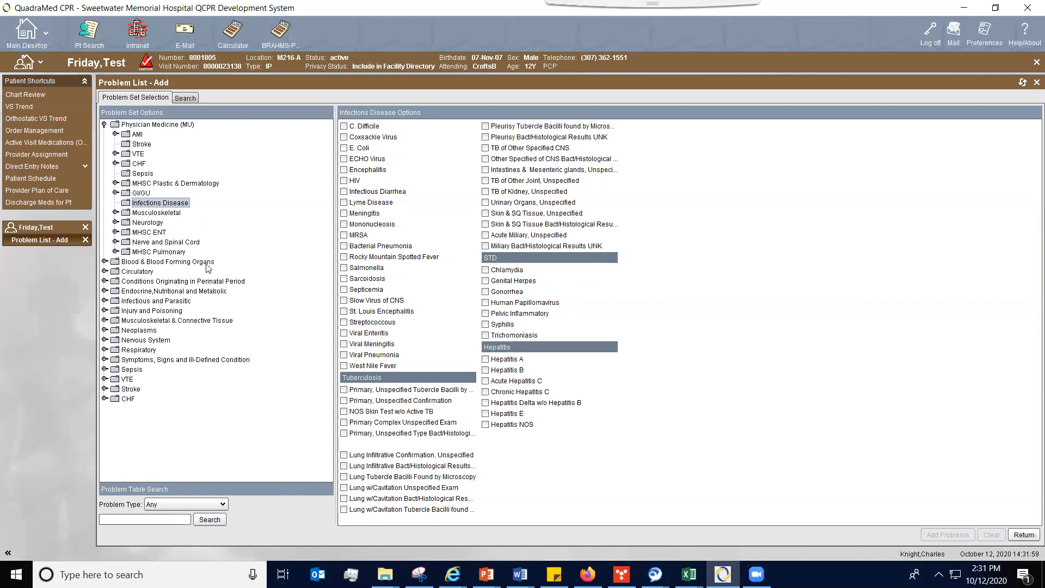
left_click(188, 98)
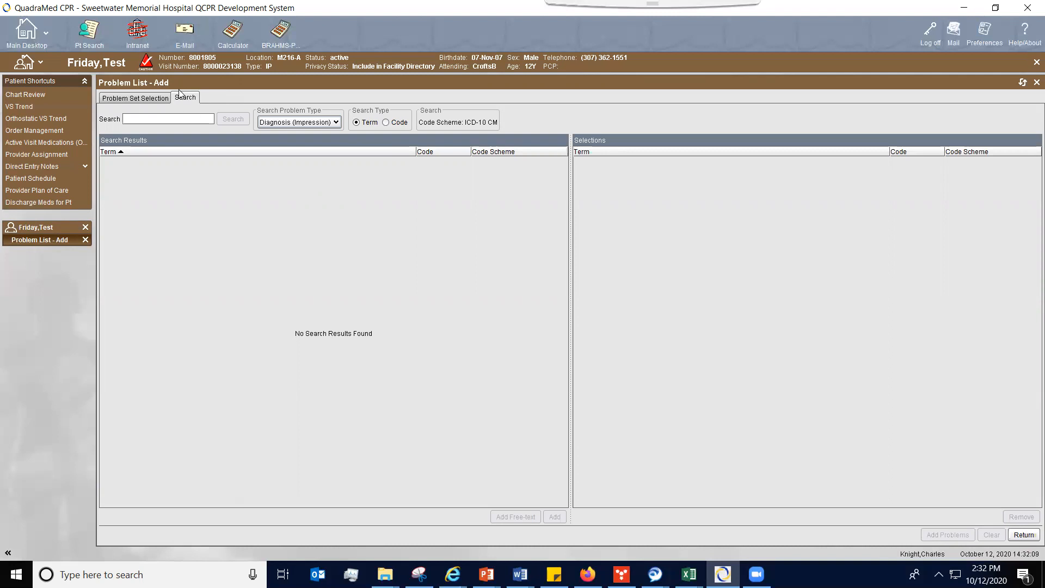
left_click(141, 98)
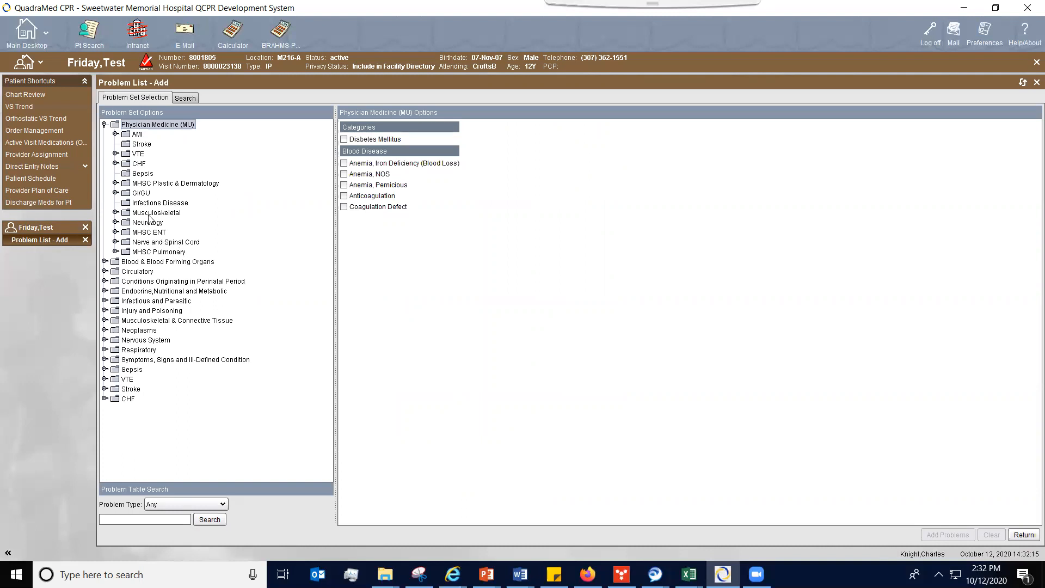
Step: Add "Heart Failure, Unspecified" from the CHF problem set to the patient's problems with Chronic Stable severity
left_click(139, 164)
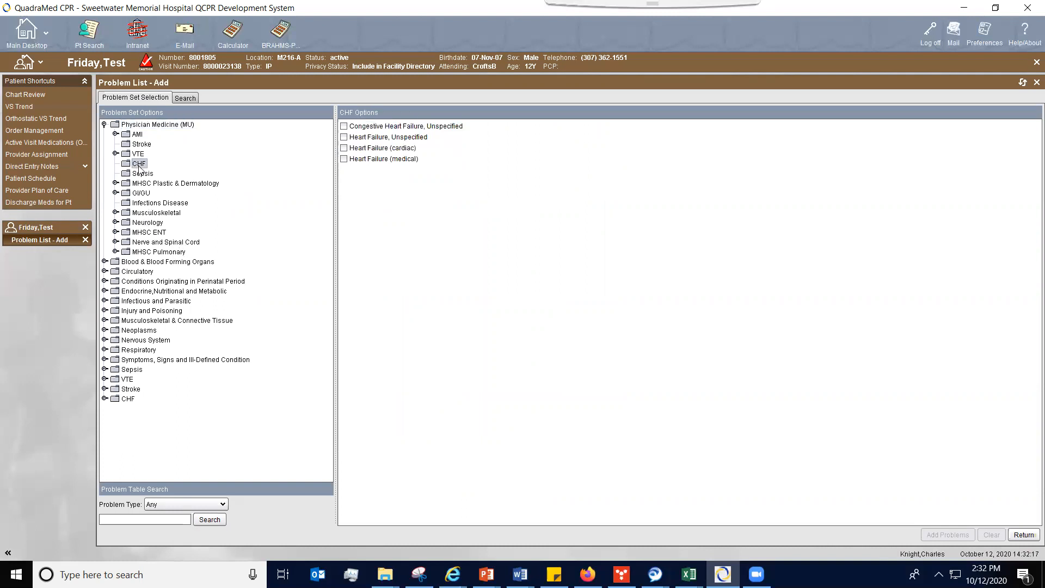
left_click(344, 139)
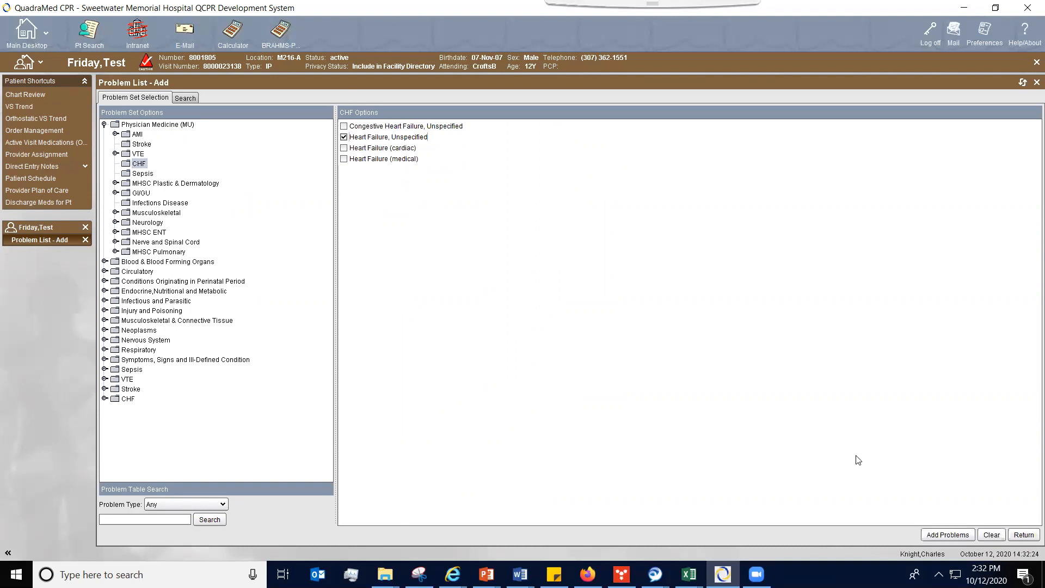
left_click(948, 534)
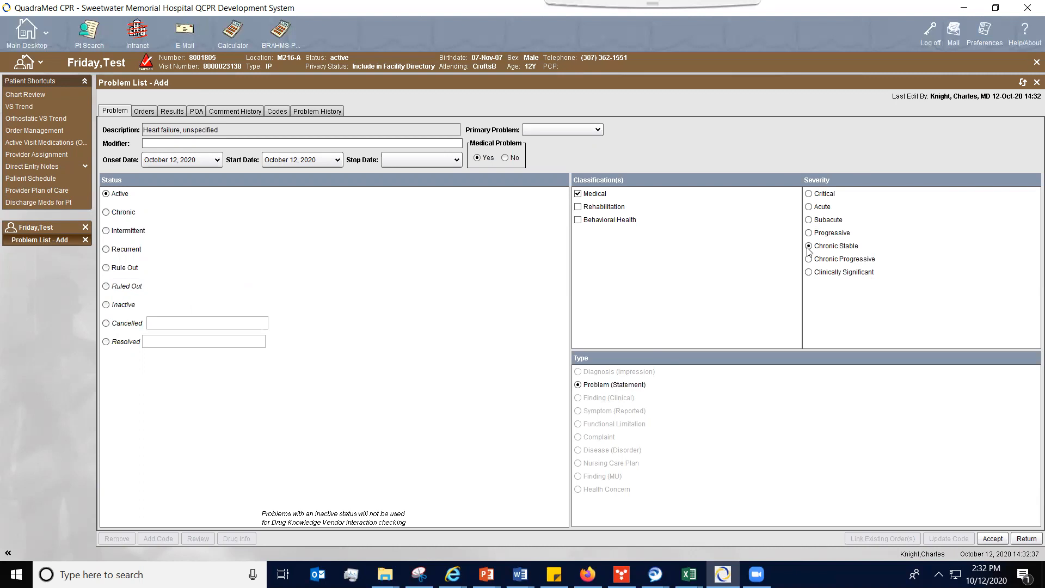
left_click(993, 538)
left_click(556, 339)
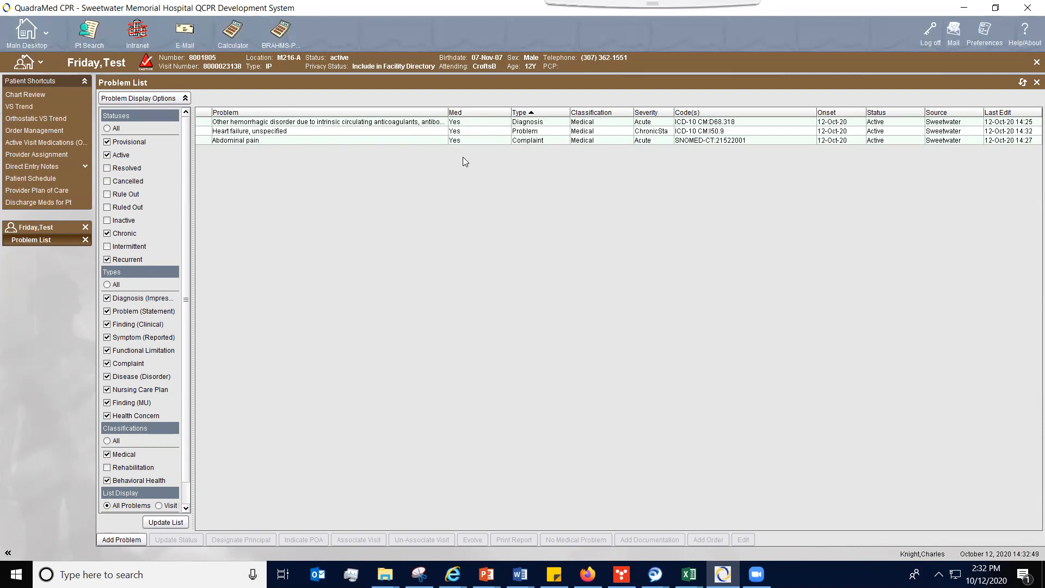
Step: Update the Abdominal pain problem's status to Resolved with the comment "Testing"
left_click(491, 141)
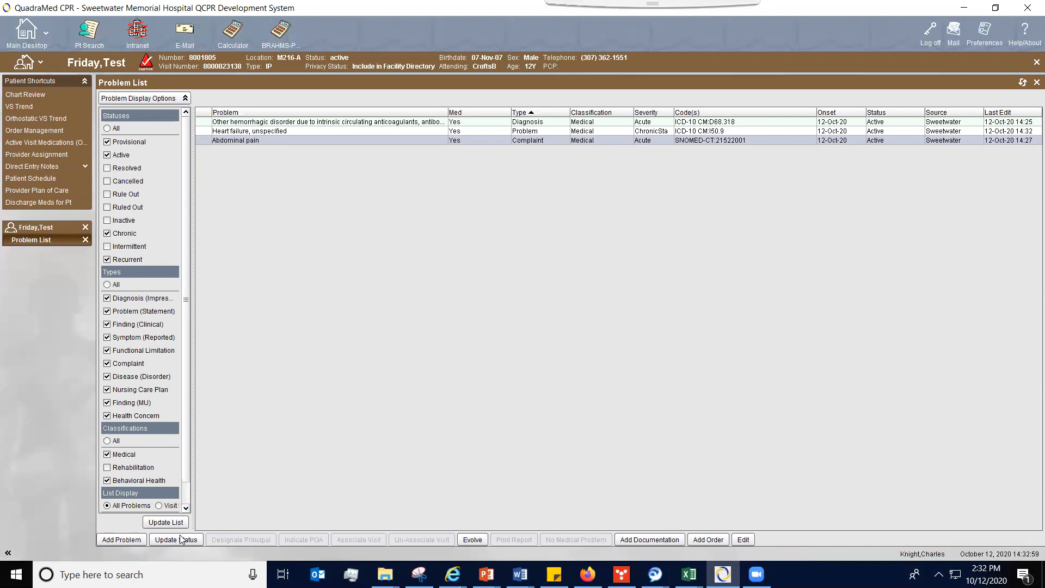
right_click(473, 141)
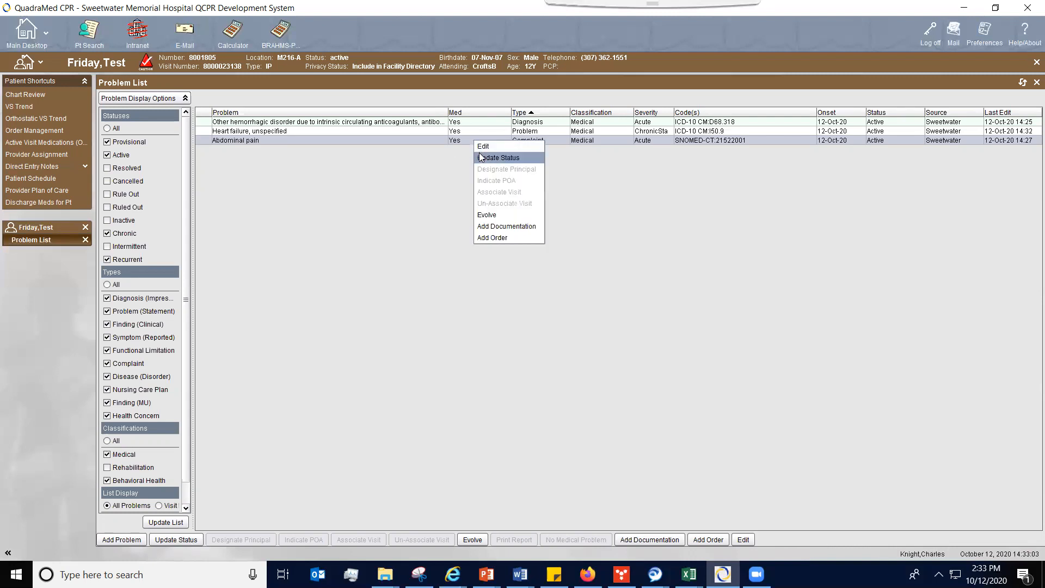
left_click(480, 156)
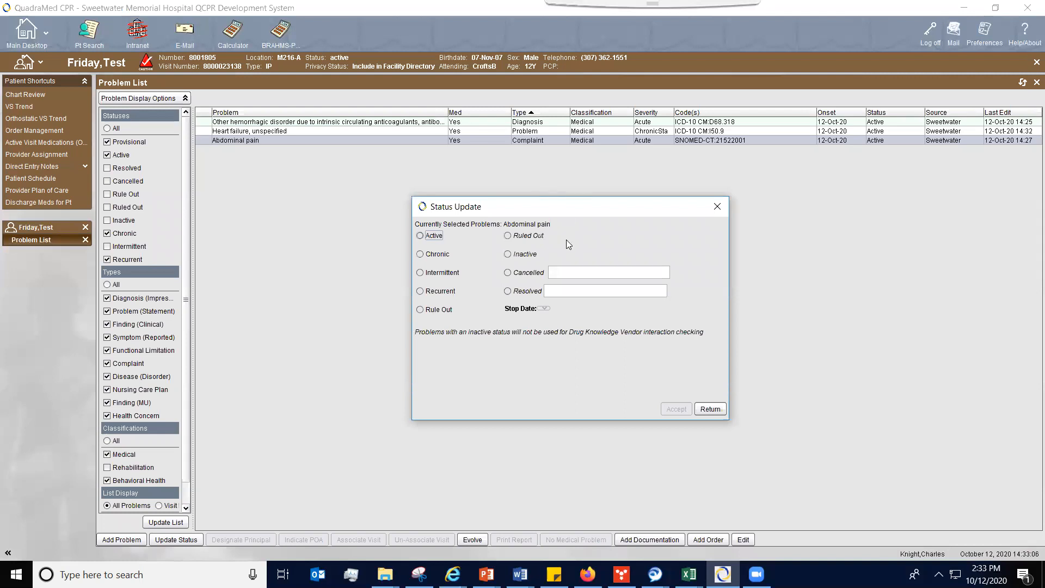
left_click(507, 292)
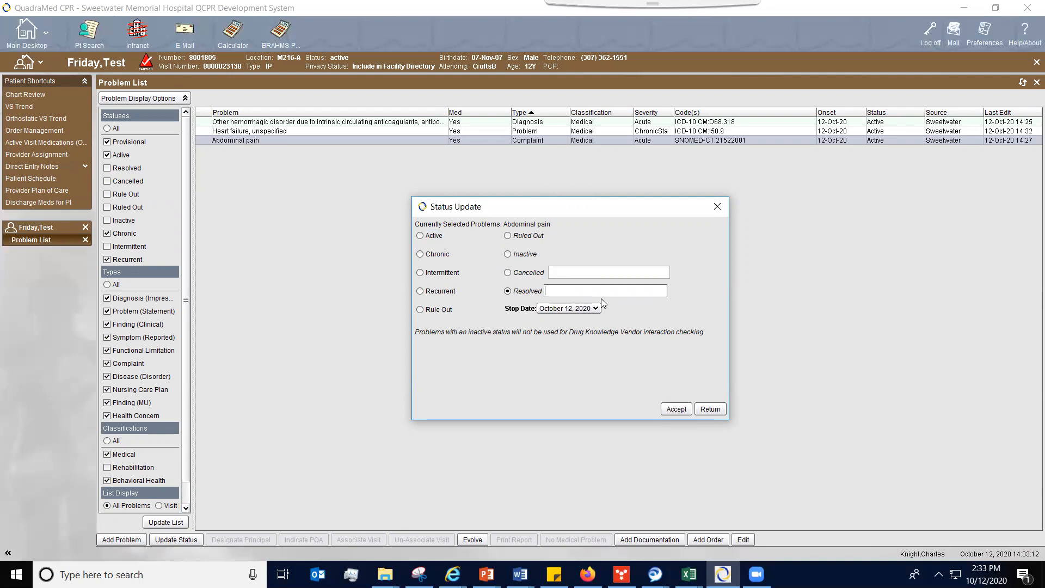
type("Testing")
left_click(679, 407)
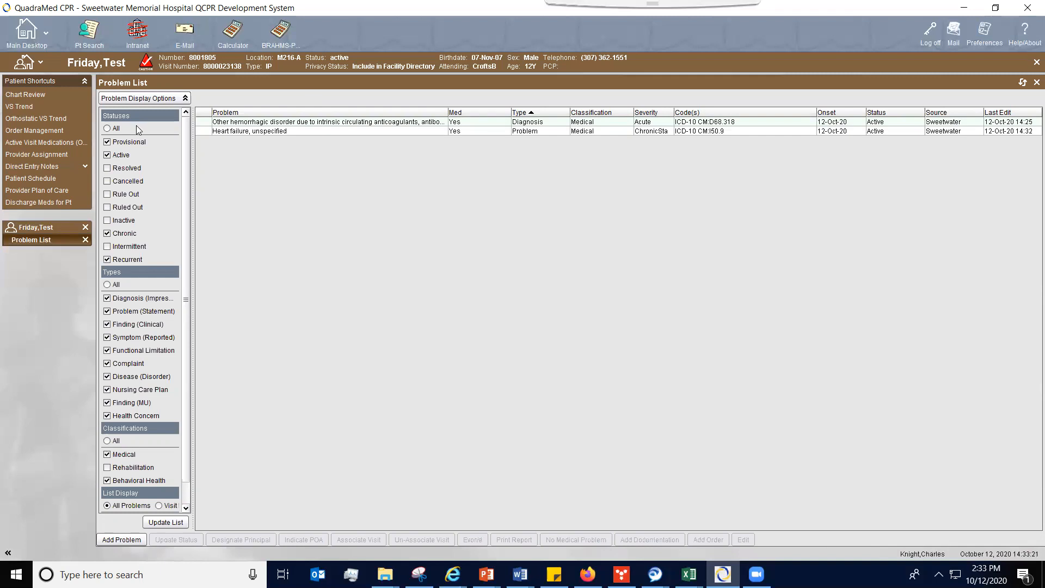
Step: Display problems of all statuses, and restrict the problem list to Active ones only
left_click(107, 128)
left_click(159, 523)
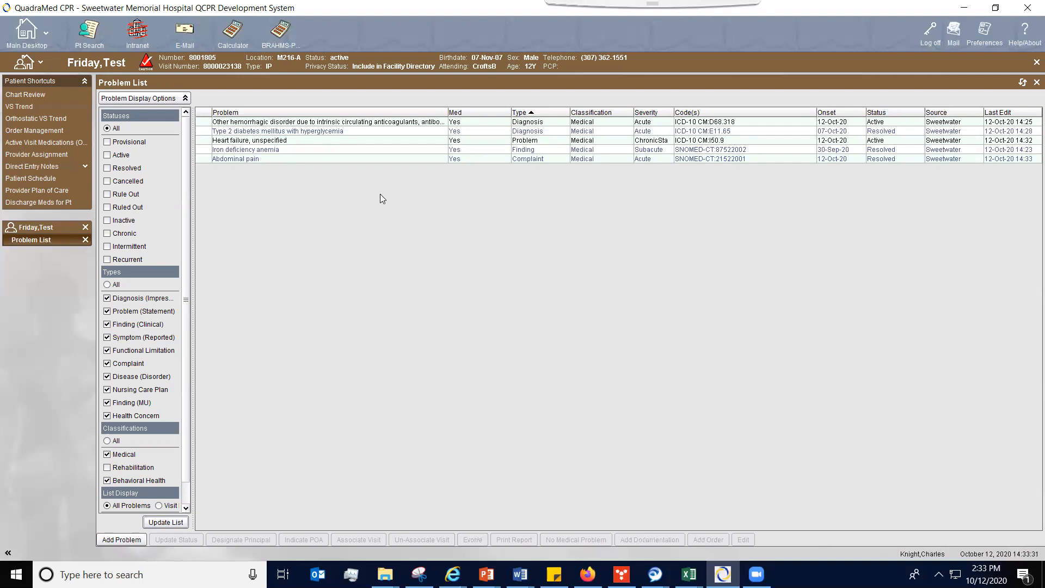
left_click(106, 155)
left_click(161, 523)
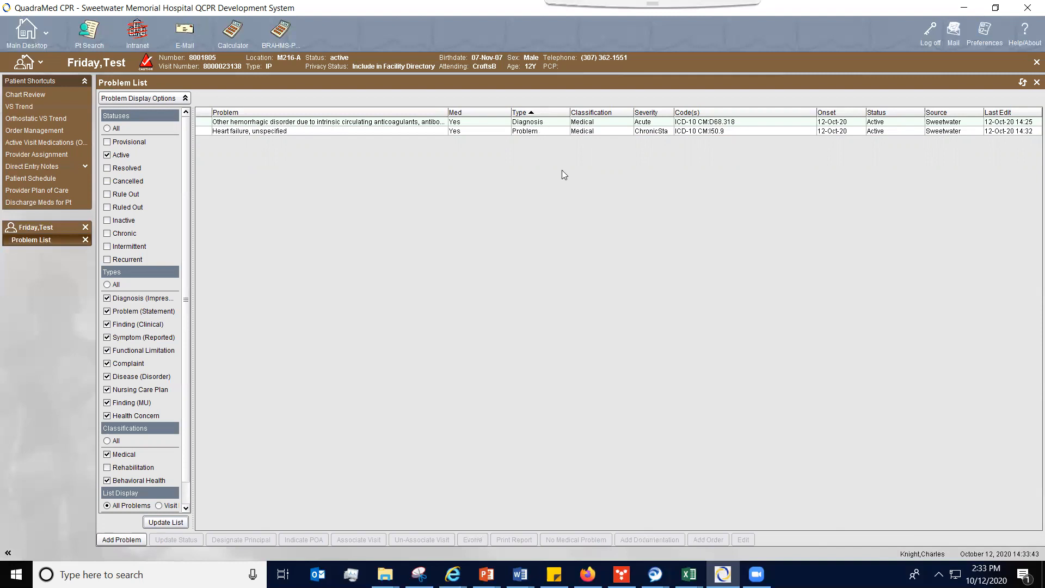
Step: Start adding an order for the "Heart failure, unspecified" problem
left_click(462, 132)
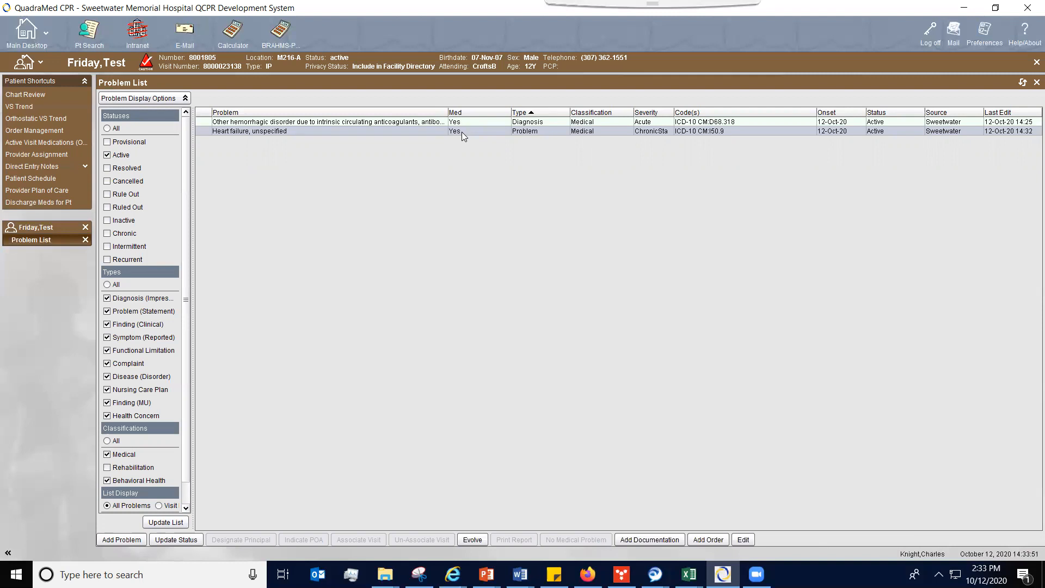
right_click(461, 132)
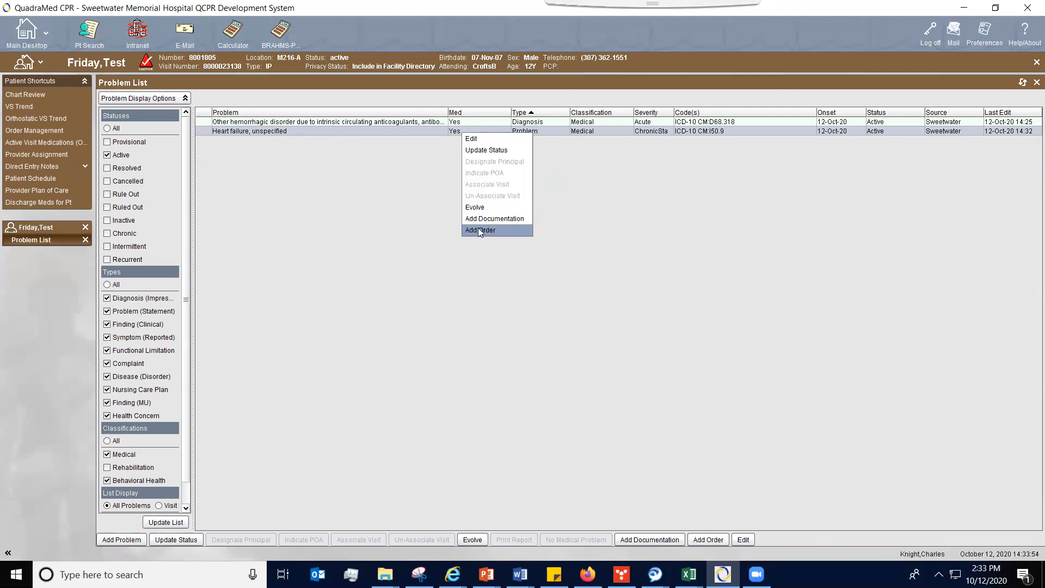
left_click(515, 262)
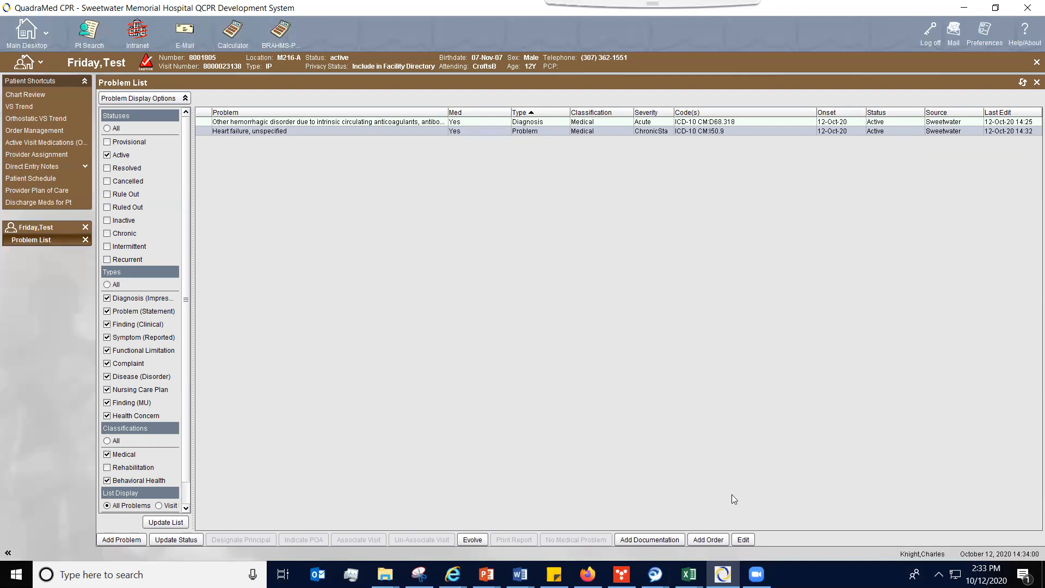
left_click(707, 540)
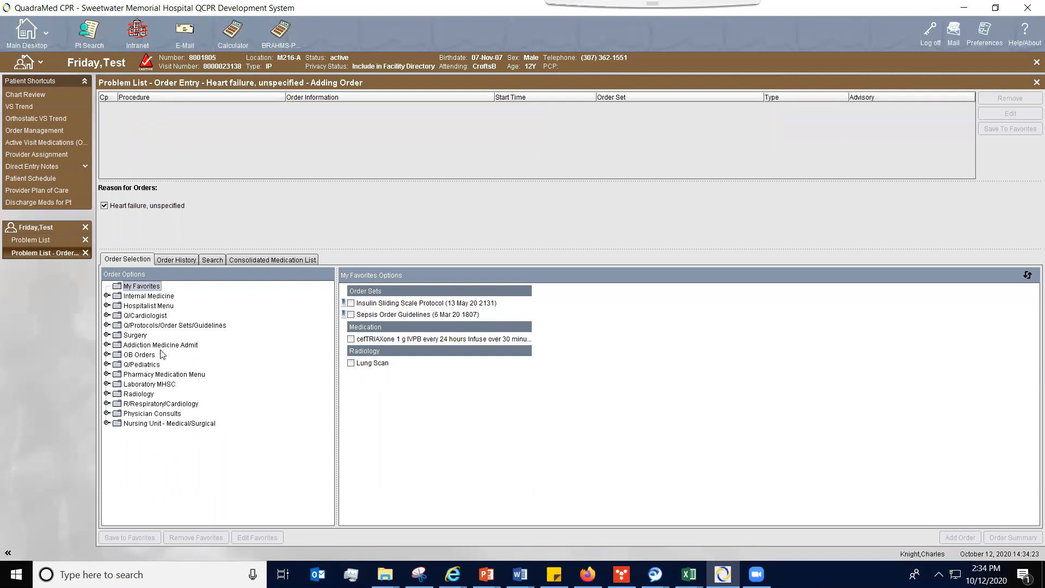
Step: Show the General Orders of the Hospitalist Menu and look at the order search options
left_click(169, 308)
double_click(169, 308)
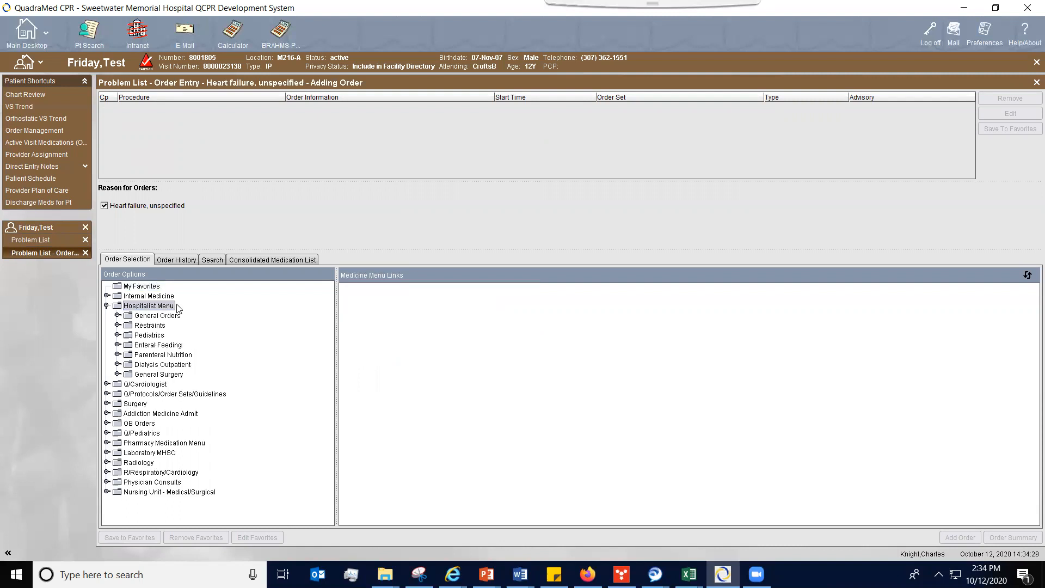
left_click(172, 318)
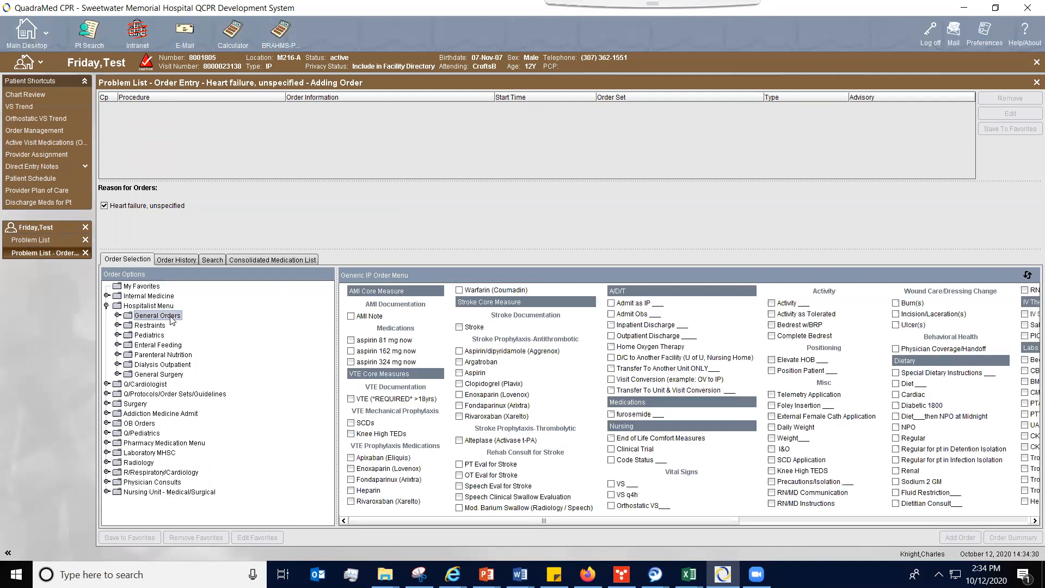
double_click(172, 319)
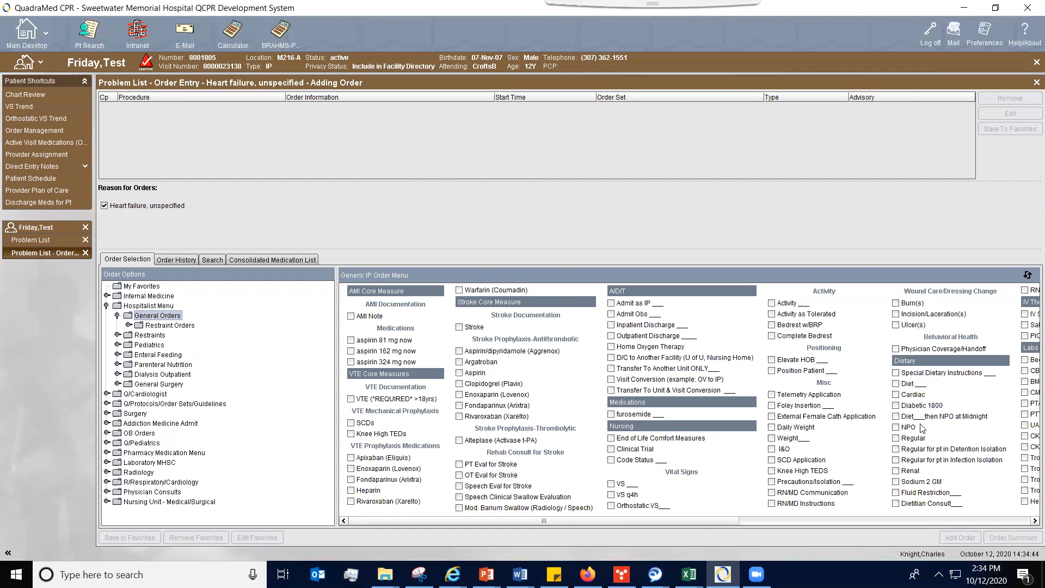
left_click(210, 261)
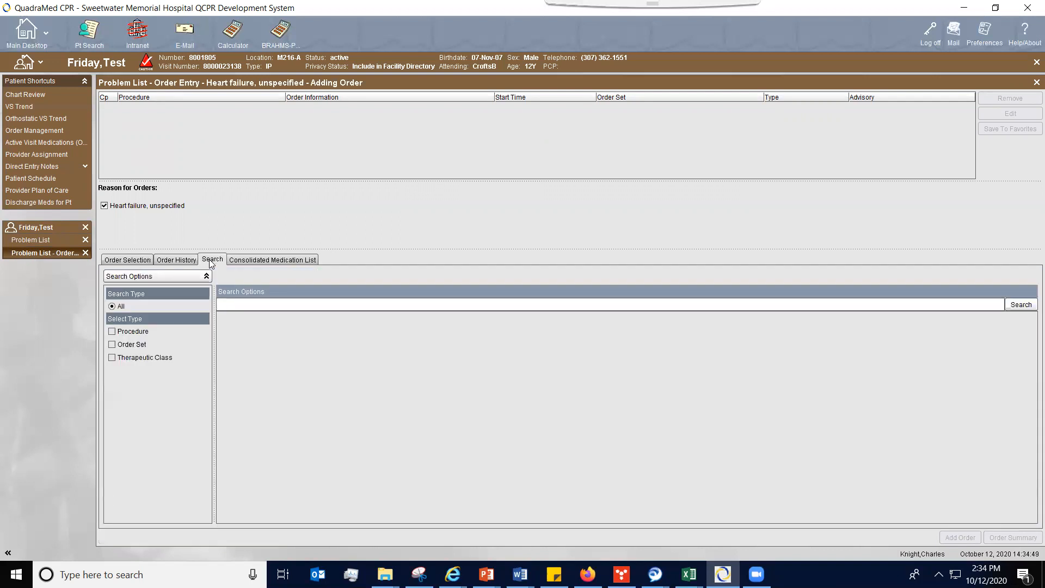
left_click(124, 261)
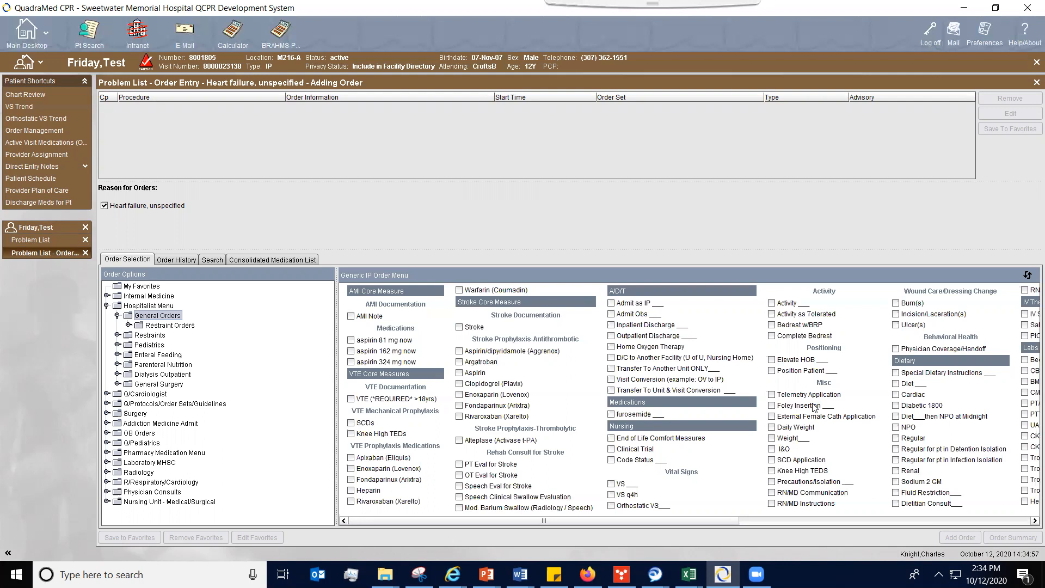
Step: Select the Admit as IP, SCDs and VTE (*REQUIRED* >18yrs) entries and add them as orders
left_click(611, 304)
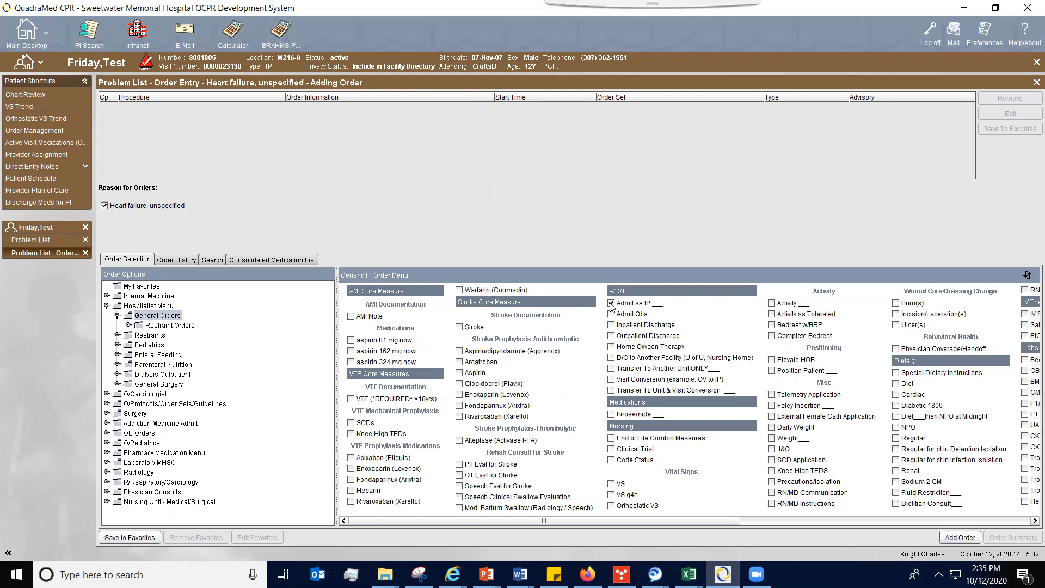
left_click(351, 423)
left_click(351, 397)
left_click(959, 537)
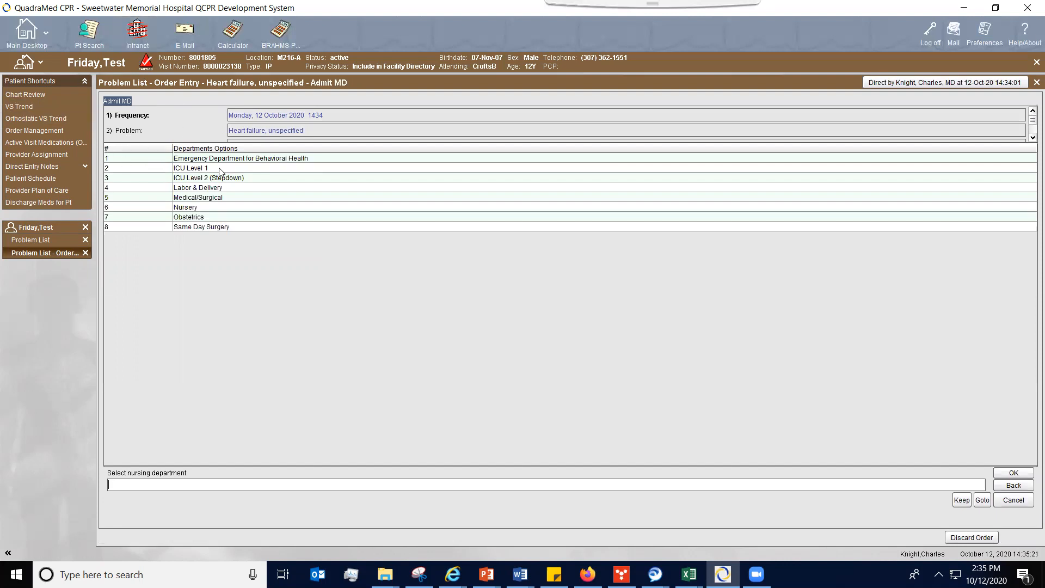
Step: Complete the admit order with nursing department Medical/Surgical, no surgical procedure and patient condition good
left_click(220, 198)
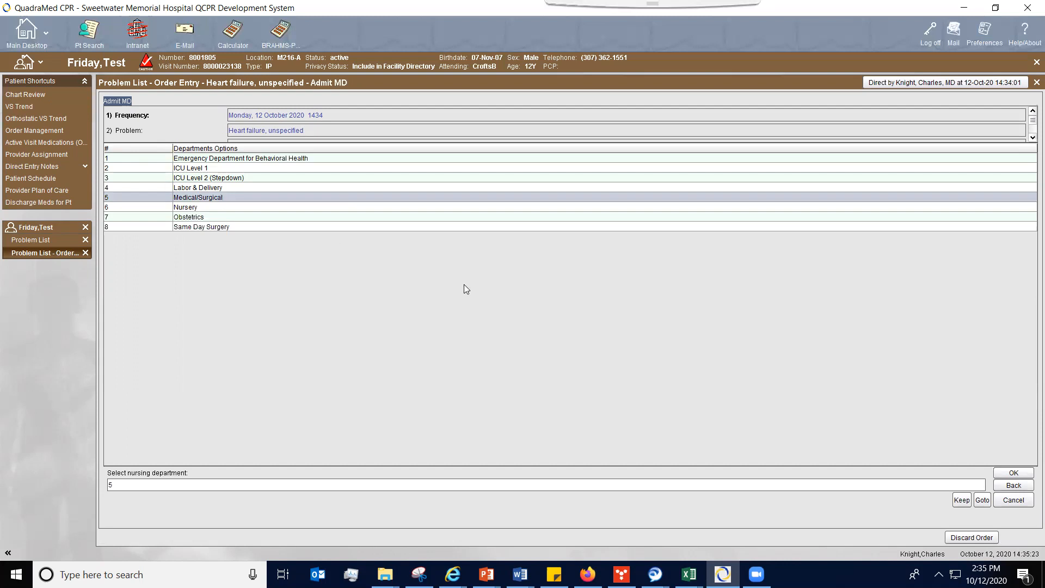
left_click(1014, 473)
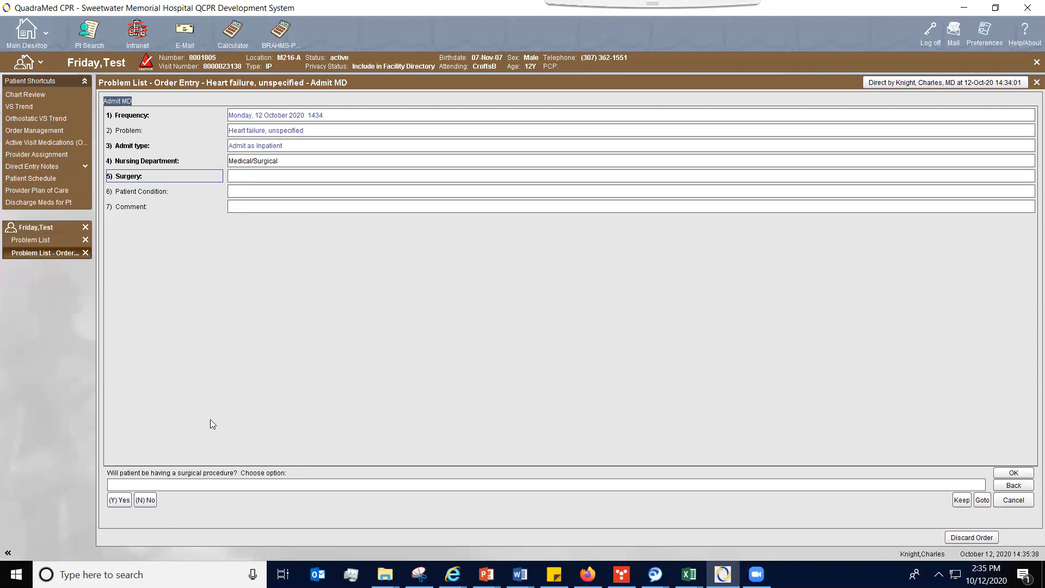
left_click(146, 499)
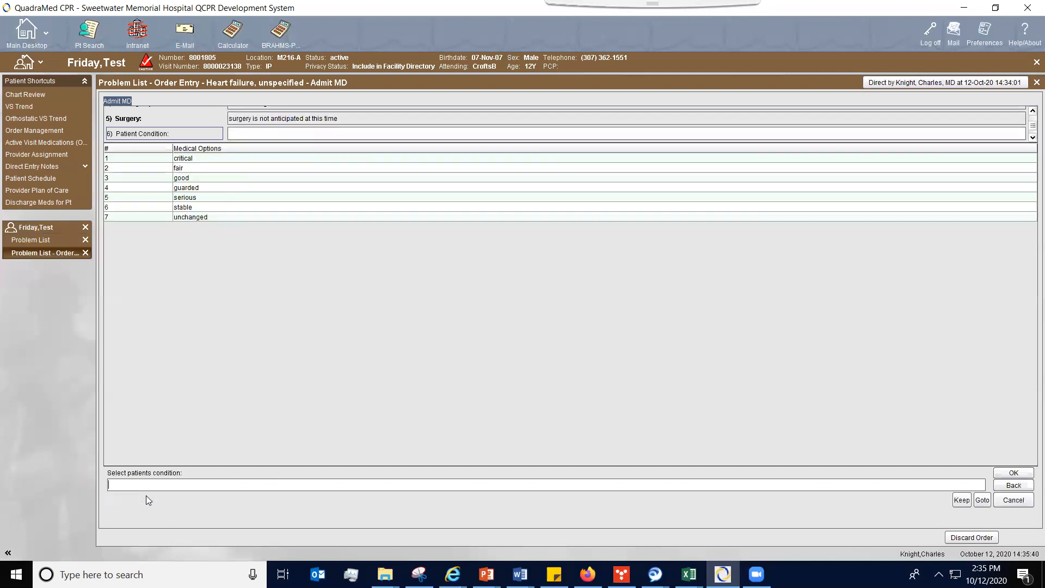
left_click(183, 178)
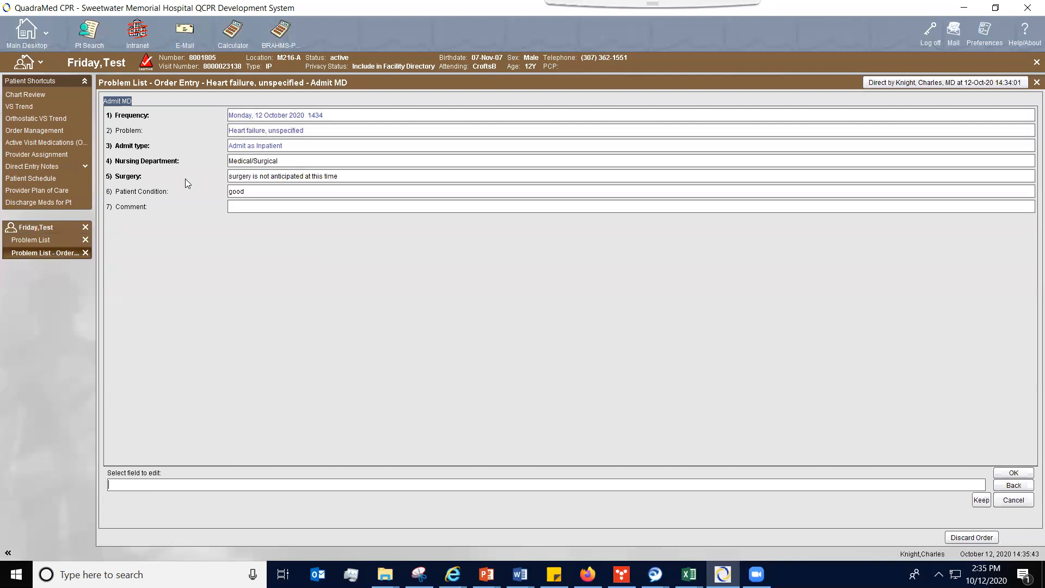
left_click(1014, 473)
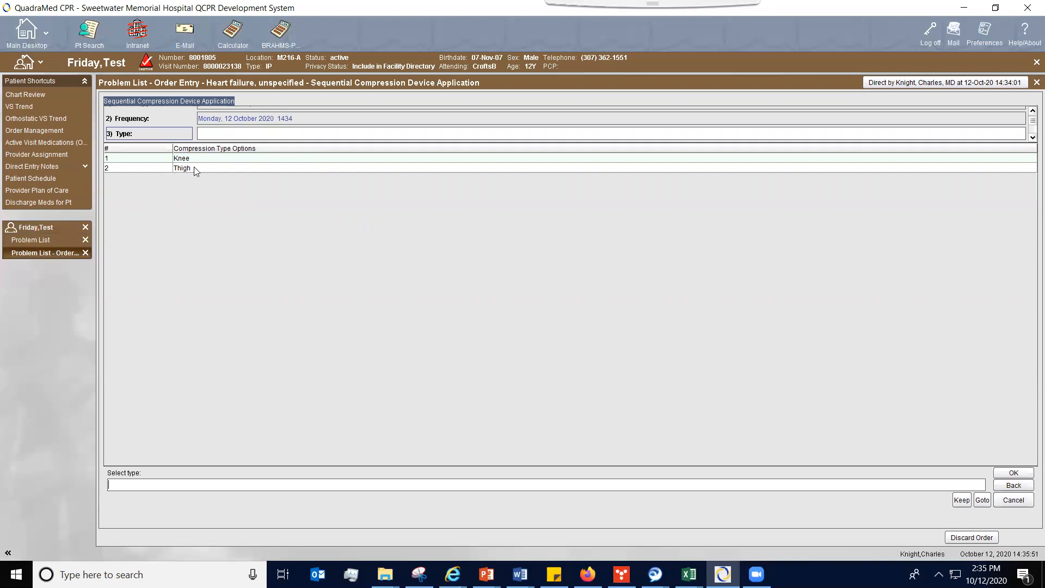
Step: Complete the Sequential Compression Device Application order with compression type Thigh
type("2")
left_click(1004, 474)
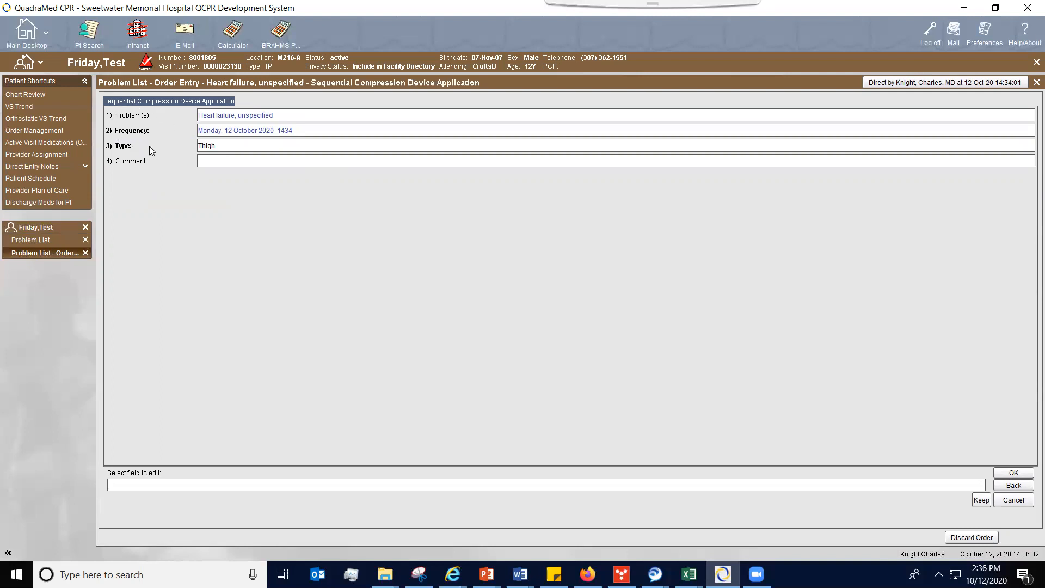
left_click(1014, 473)
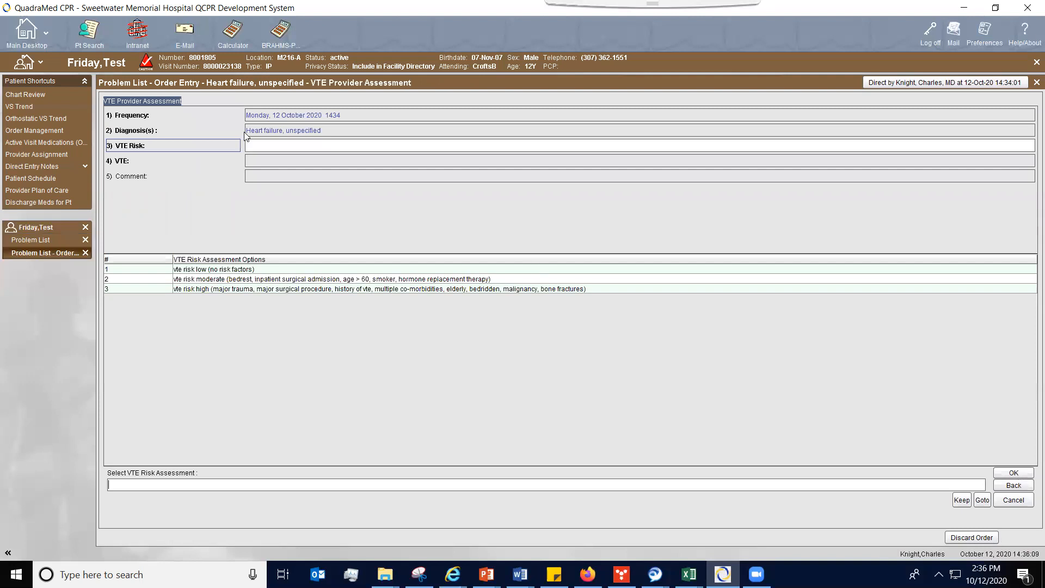
Step: Complete the VTE assessment with low risk, no VTE on admission, mechanical prophylaxis yes, pharmacological prophylaxis no, and reason blood coagulation disorder
left_click(228, 271)
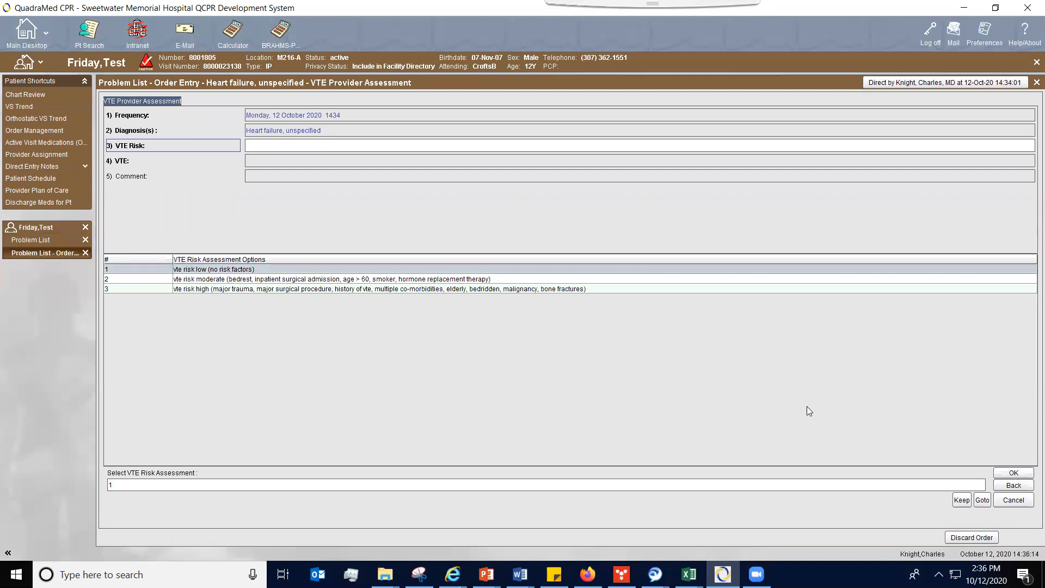
left_click(999, 474)
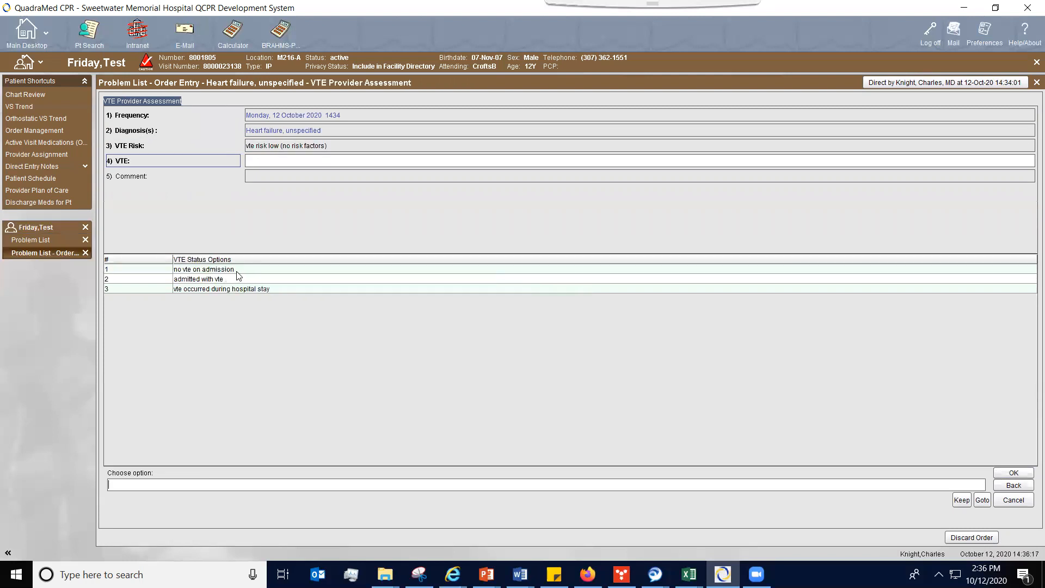
left_click(238, 271)
left_click(1012, 473)
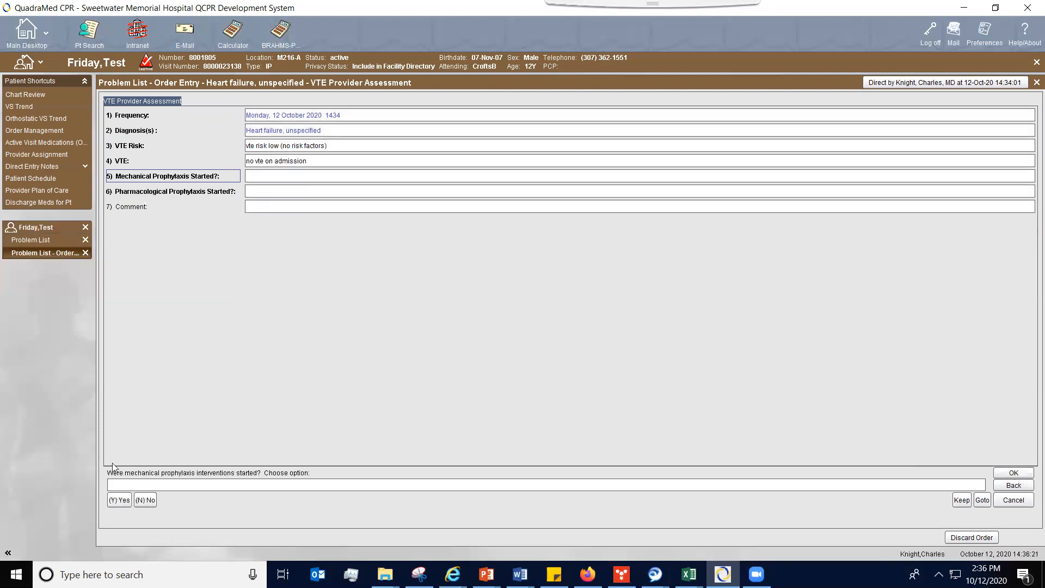
left_click(127, 499)
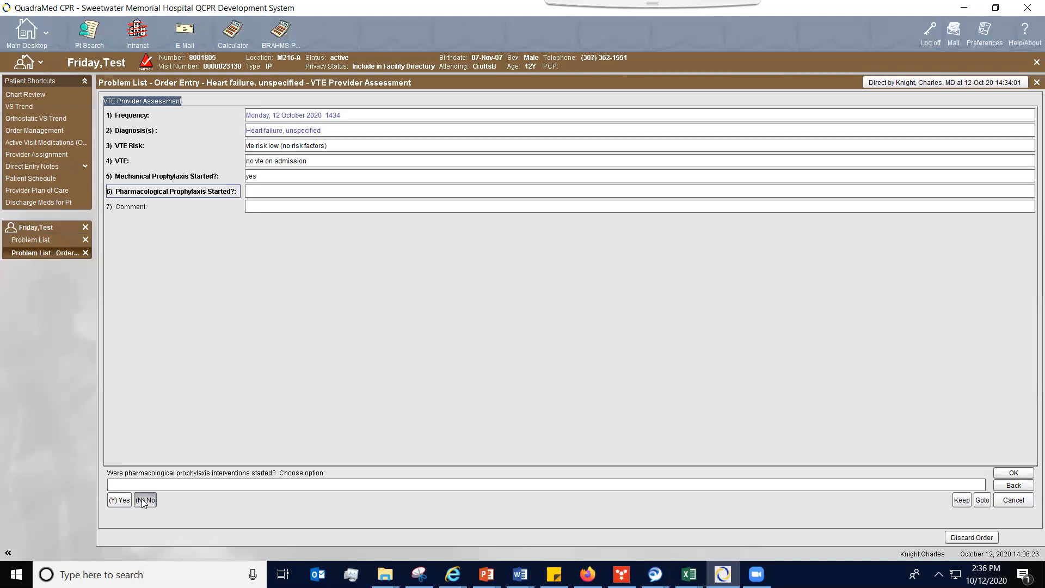
left_click(145, 500)
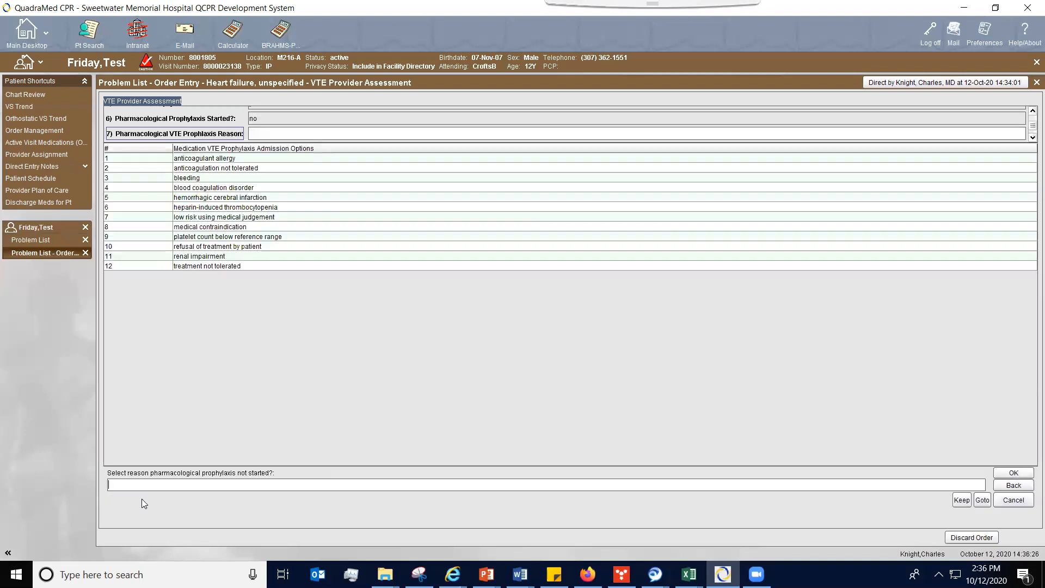
left_click(206, 188)
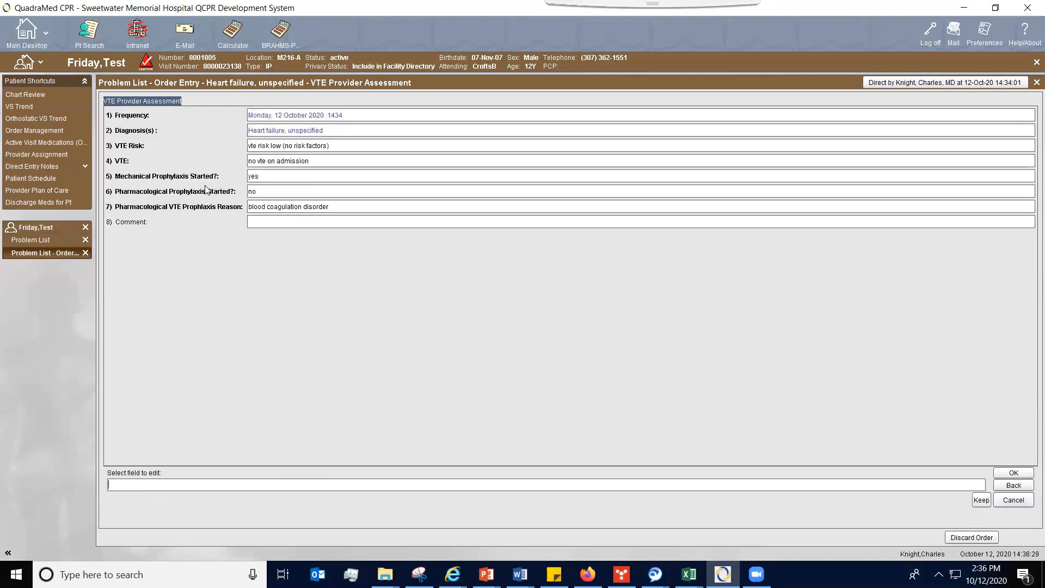
left_click(1006, 475)
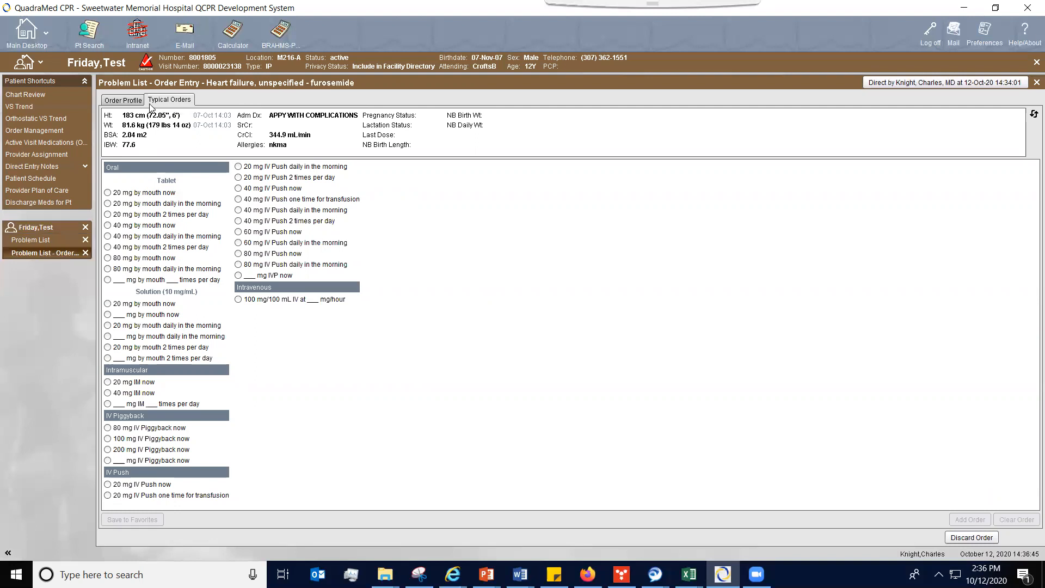
Step: Look at the expanded furosemide dosage options in the order profile, and set the dose and route to 20 mg tablet by mouth
left_click(129, 101)
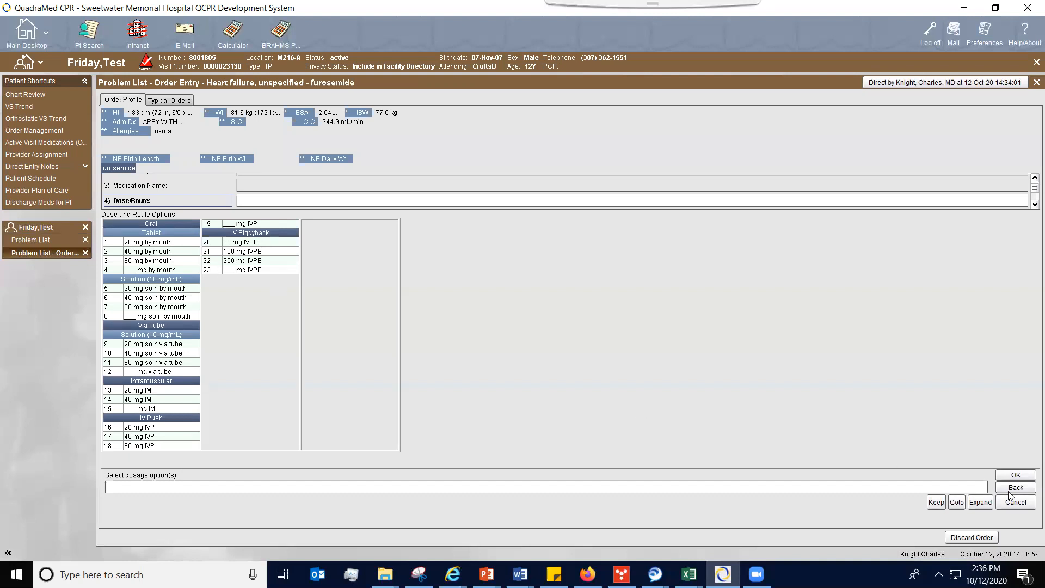
left_click(976, 503)
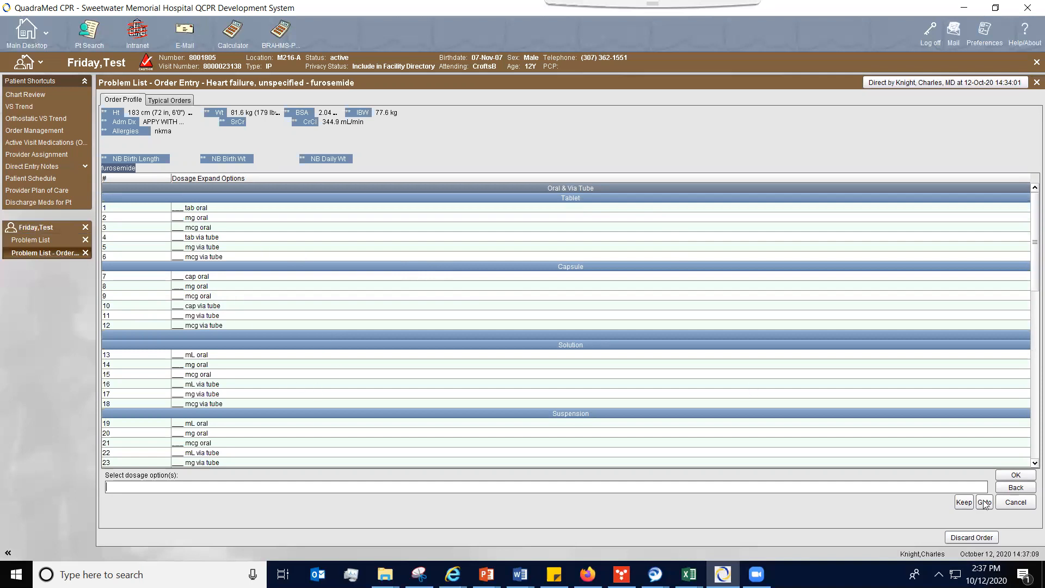
left_click(1011, 489)
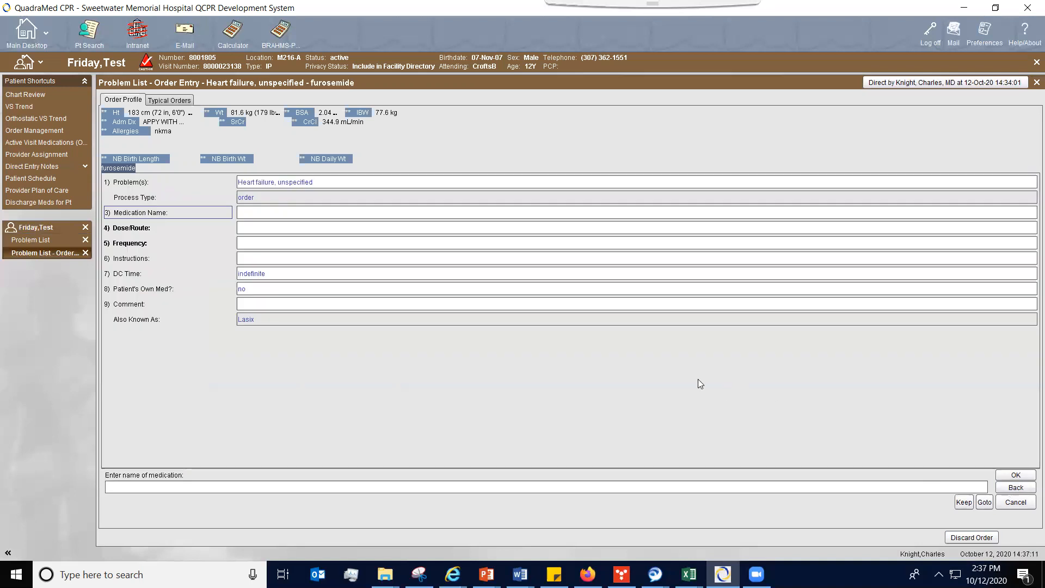
left_click(437, 231)
type("1")
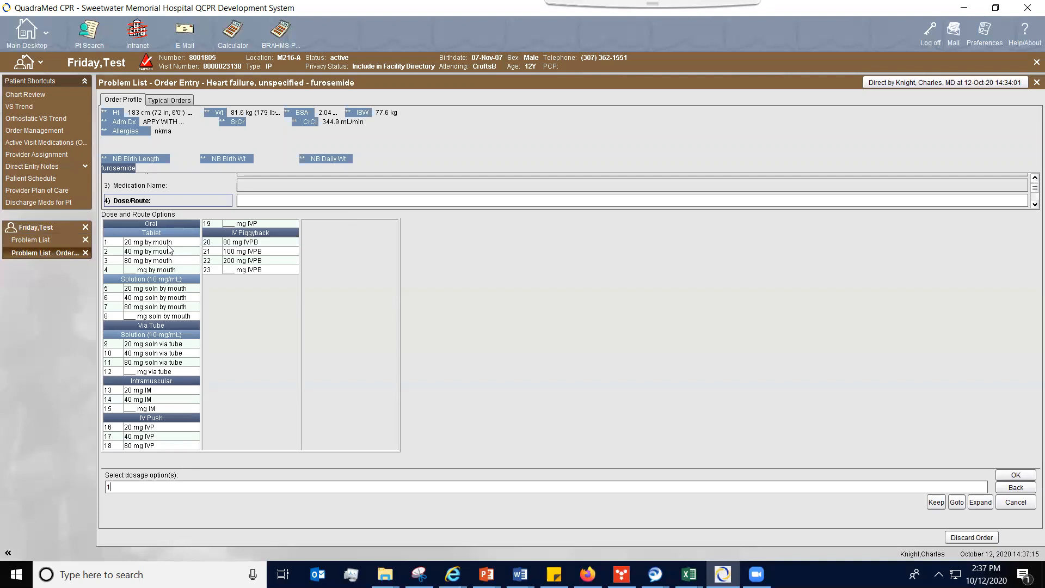
left_click(1022, 476)
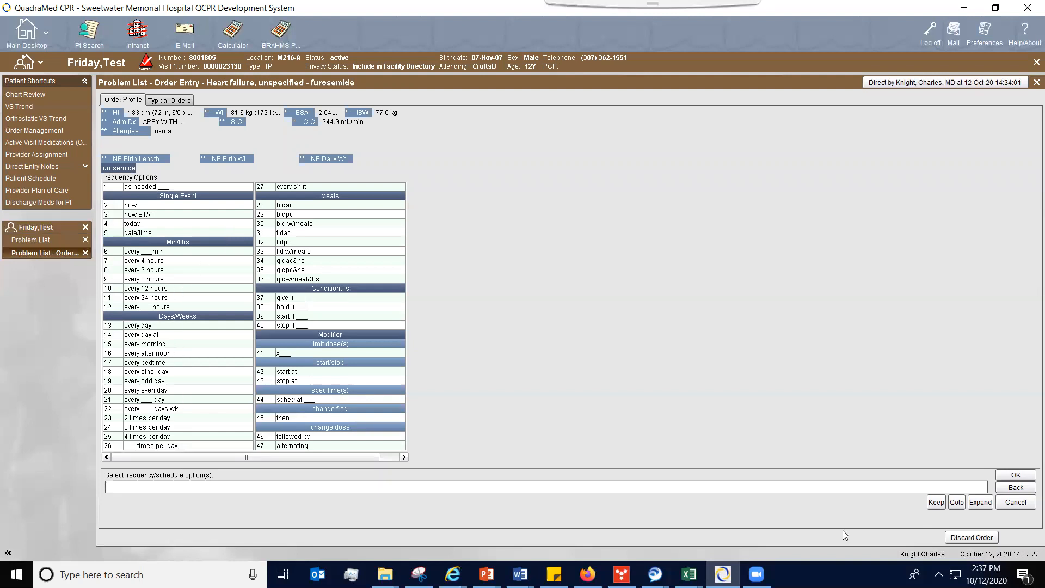
Step: Set the furosemide frequency to one time with the event time now, and complete the order
left_click(981, 503)
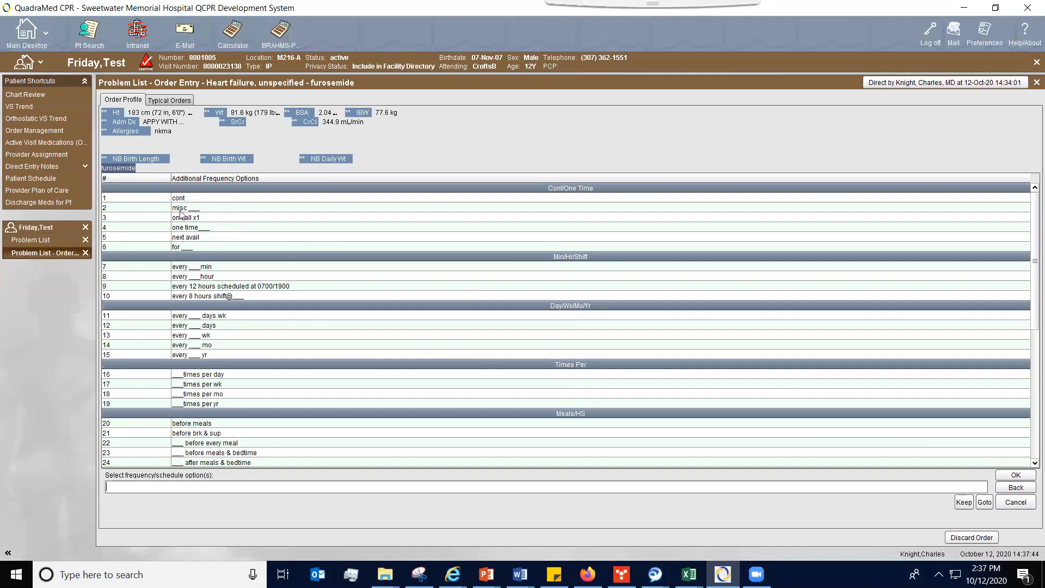
double_click(220, 228)
left_click(1017, 475)
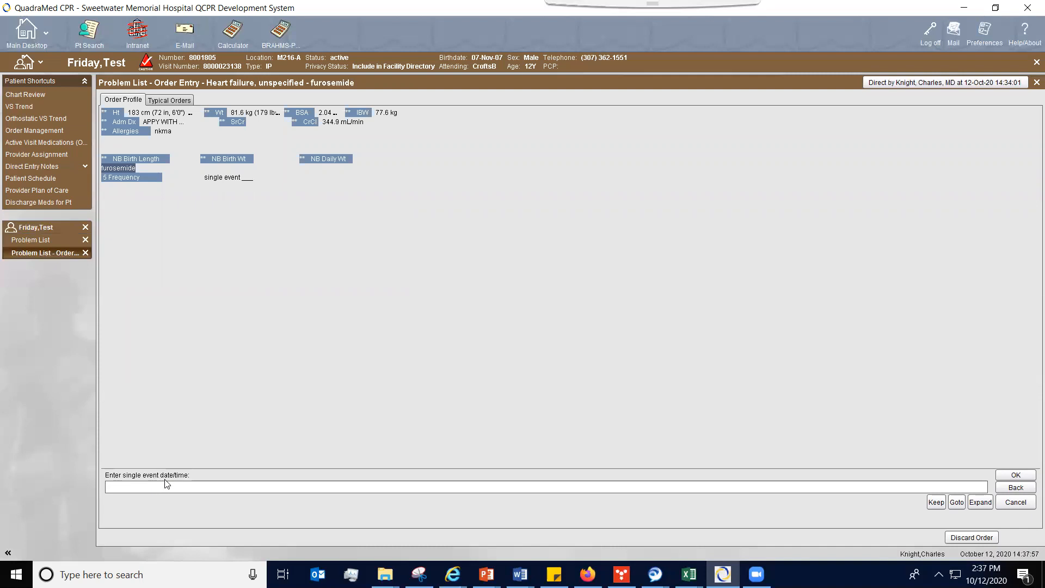
type("now")
left_click(1016, 475)
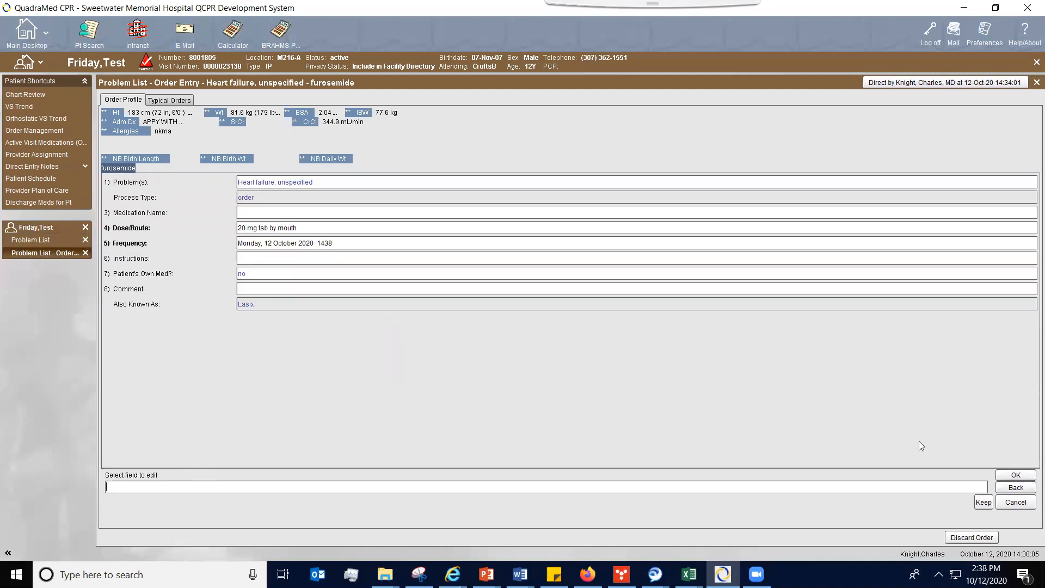
left_click(1019, 475)
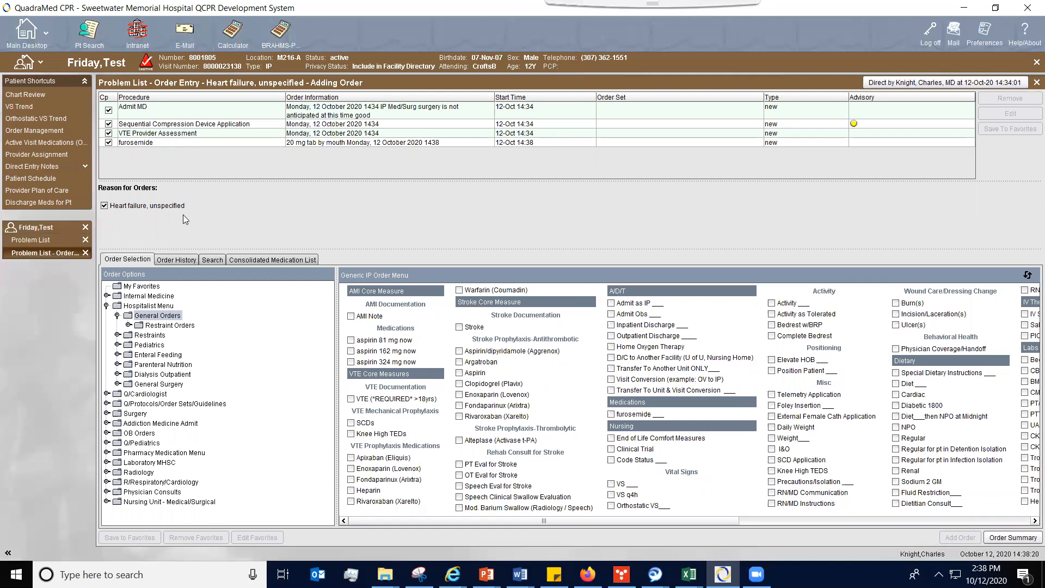
Step: Examine the patient's active order history, including the Risk Recognition, Adult Malnutrition Screening and Discharge Risk Assessment orders
left_click(176, 261)
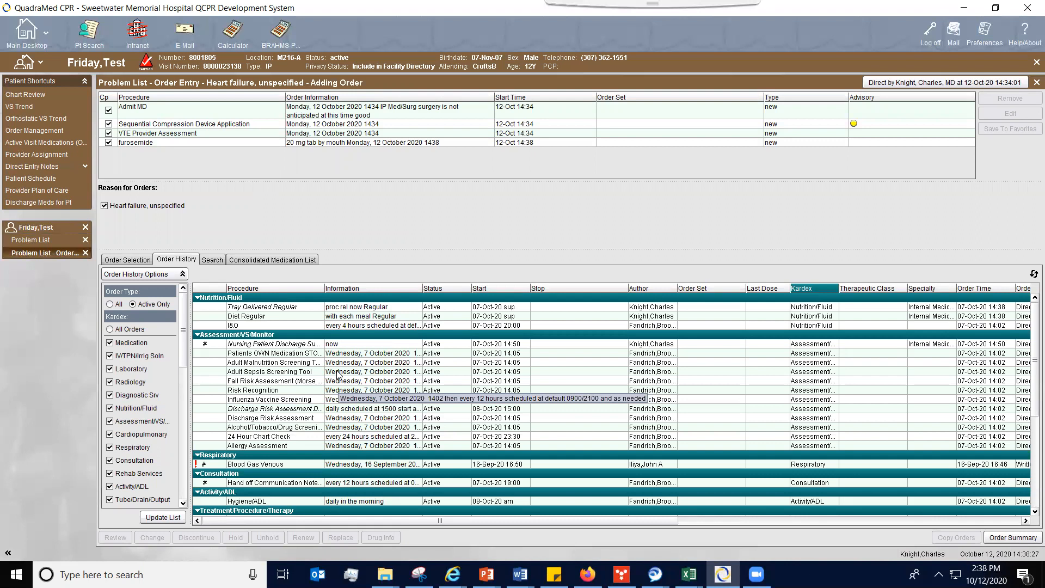
left_click(302, 392)
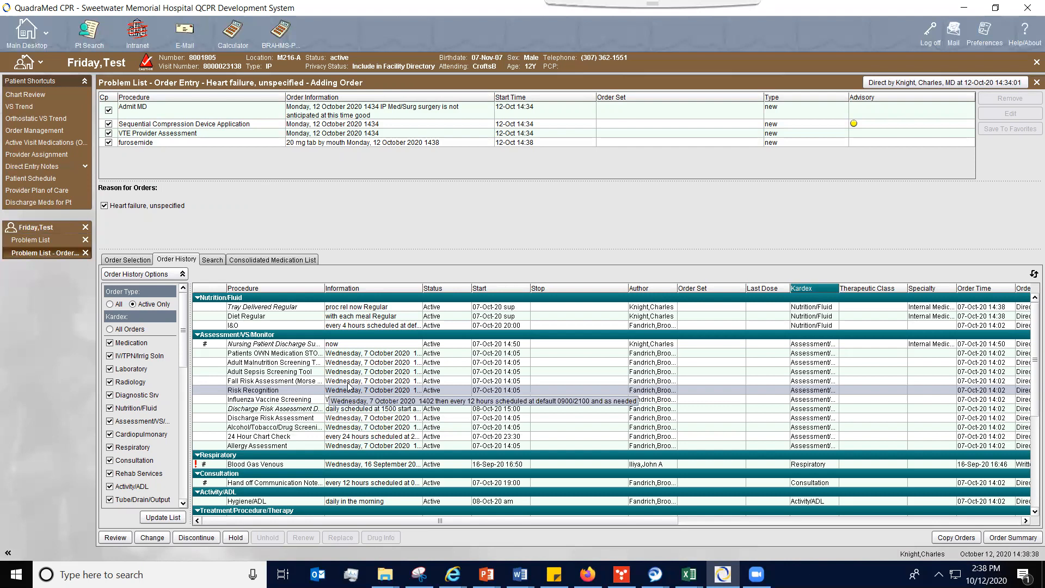
left_click(287, 419)
left_click(278, 363)
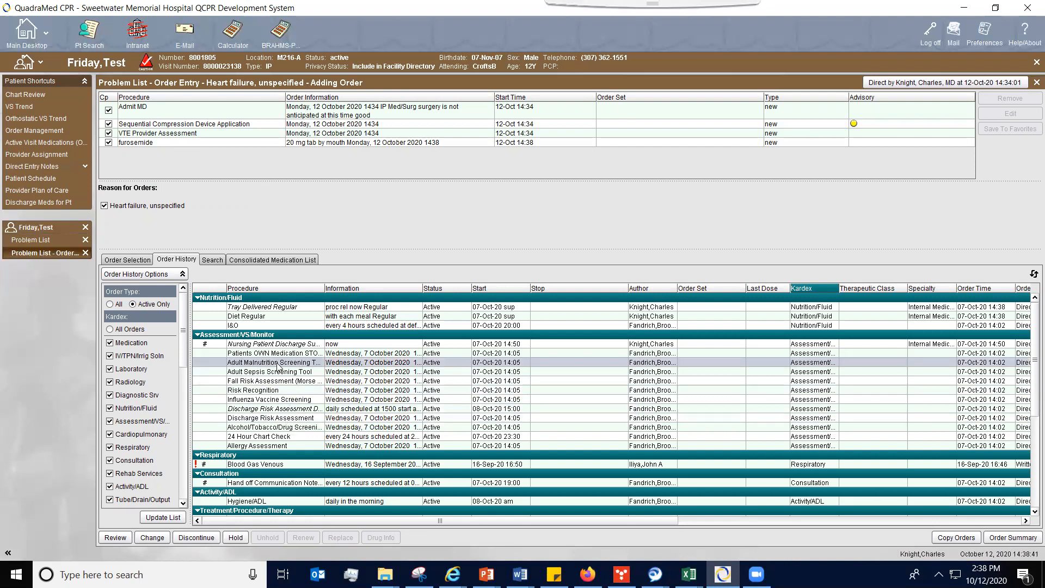
left_click(278, 353)
left_click(283, 391)
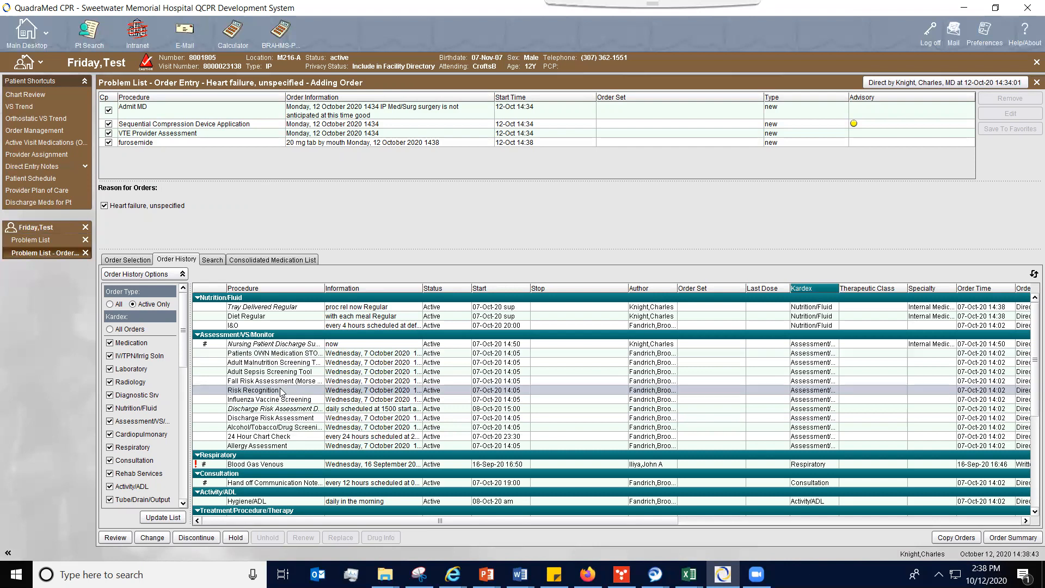
left_click(277, 410)
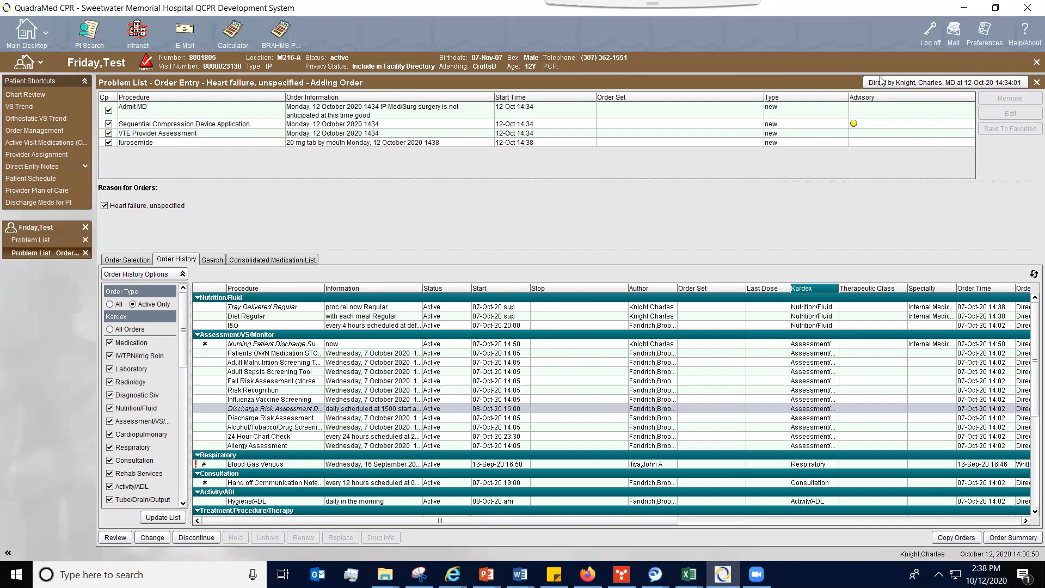
Step: Confirm the duplicate procedure advisory on the Sequential Compression Device Application order and show the order summary
left_click(854, 124)
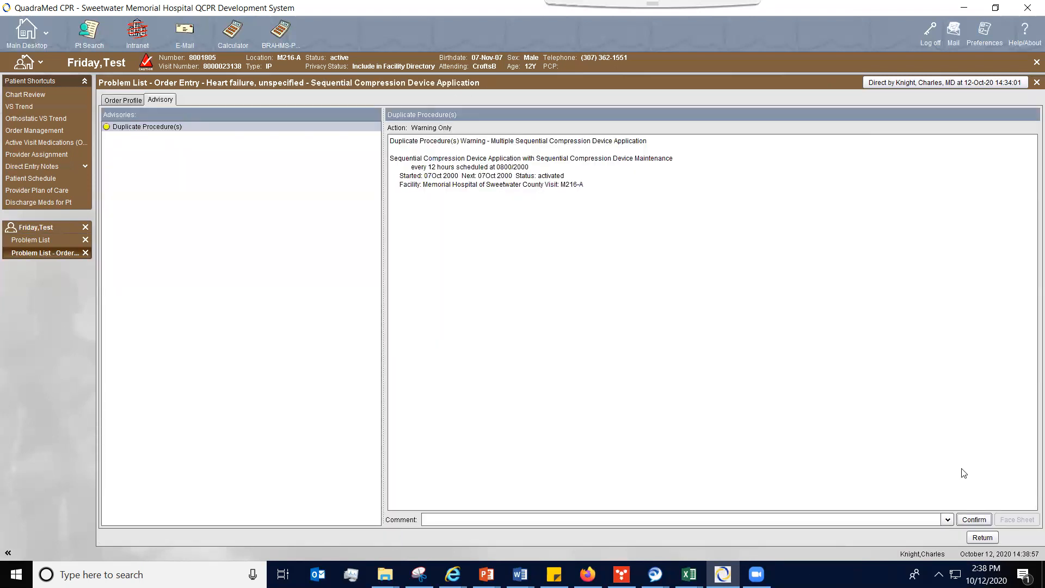
left_click(973, 520)
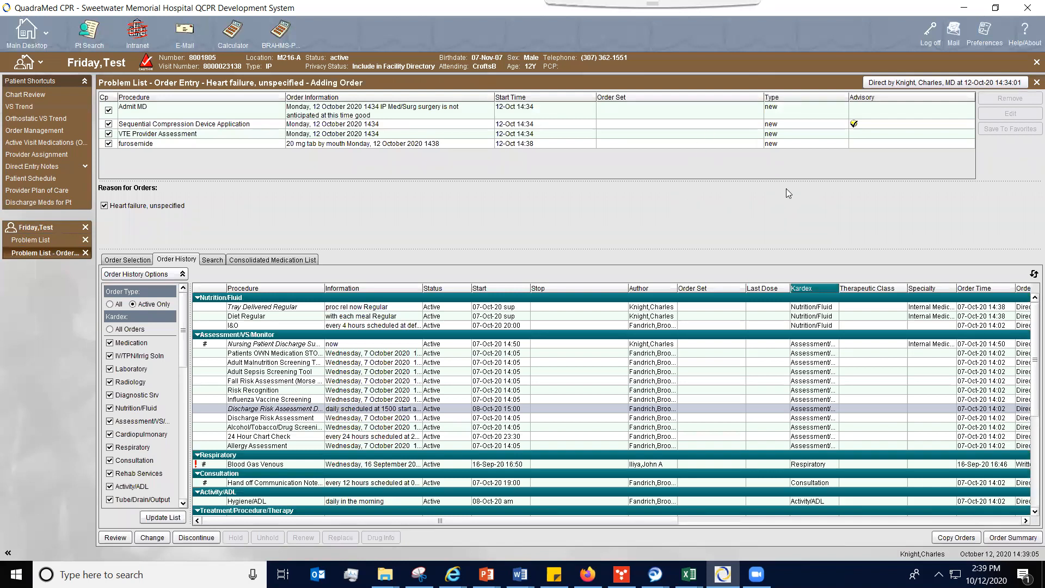
left_click(1002, 537)
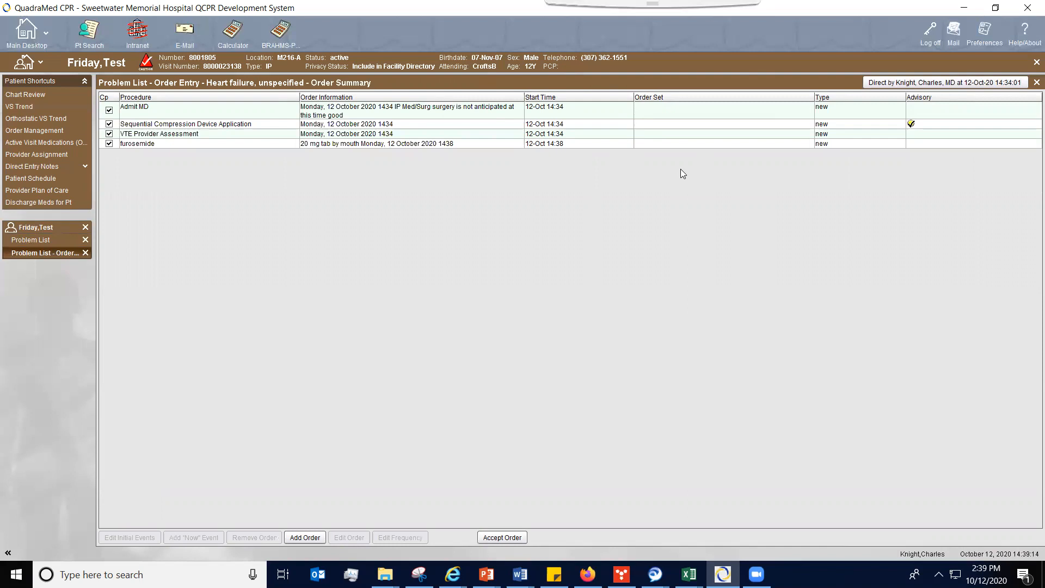
Step: Return to adding orders, select the Admit MD order and view the My Favorites order options
left_click(308, 537)
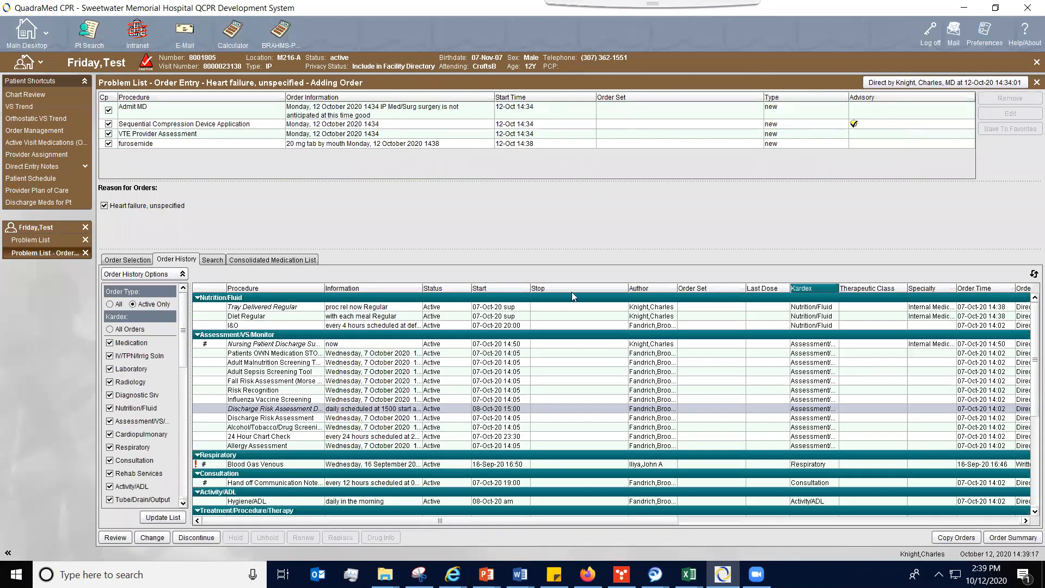
left_click(660, 114)
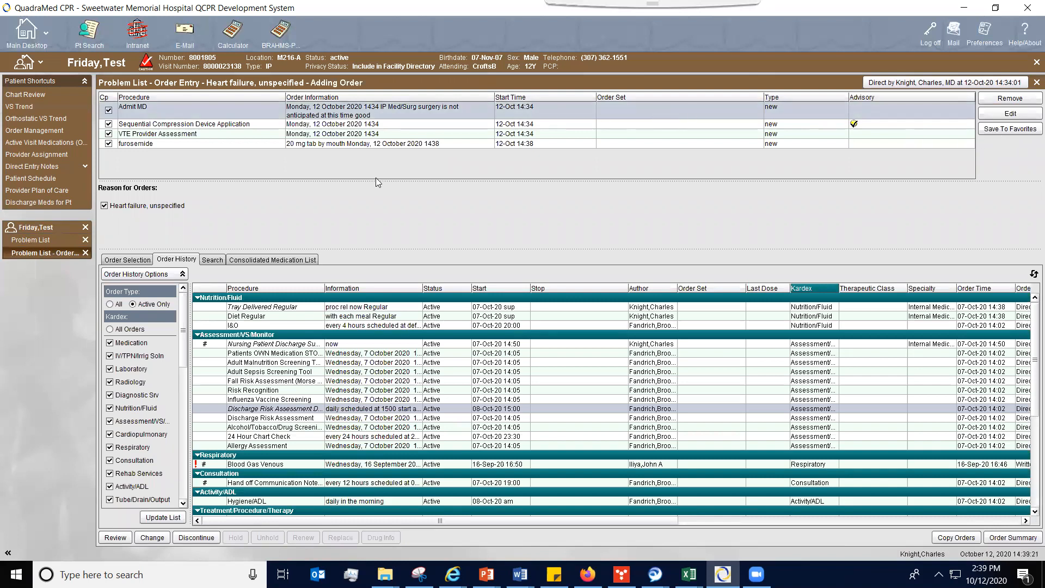
left_click(127, 261)
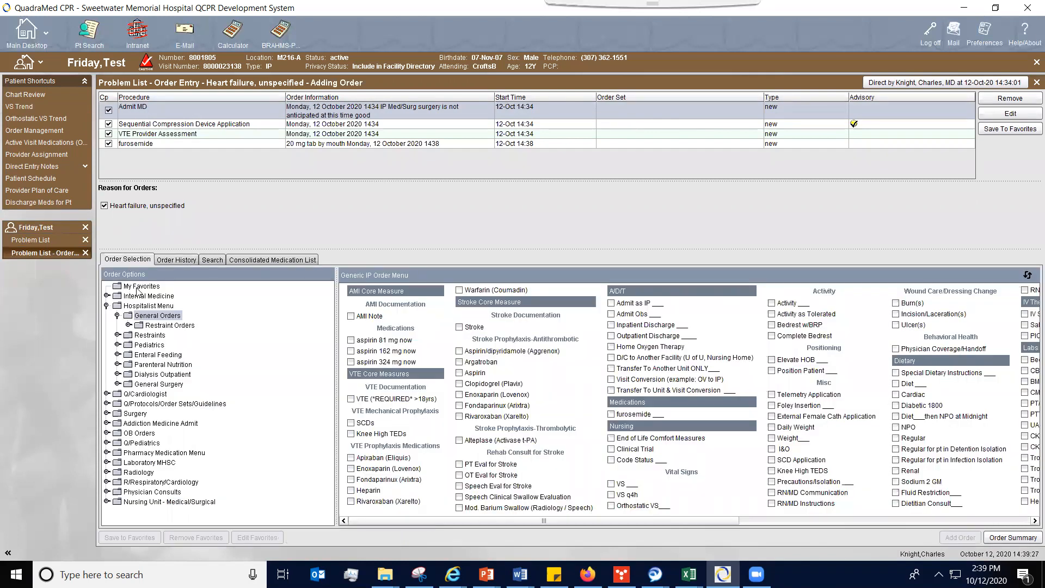
left_click(137, 286)
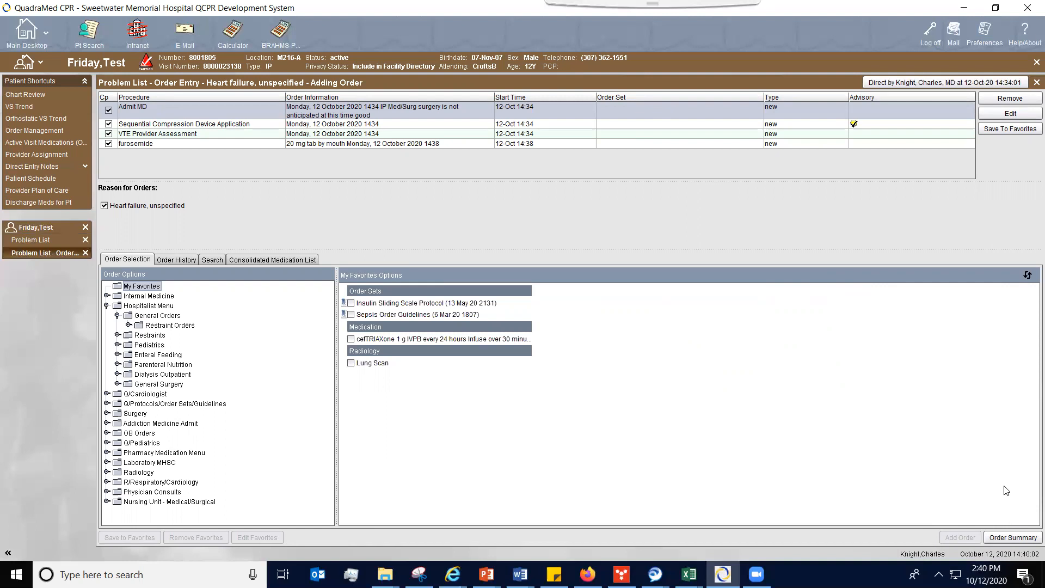
Step: Accept the four new orders from the order summary and close the scheduled procedure notification
left_click(1008, 538)
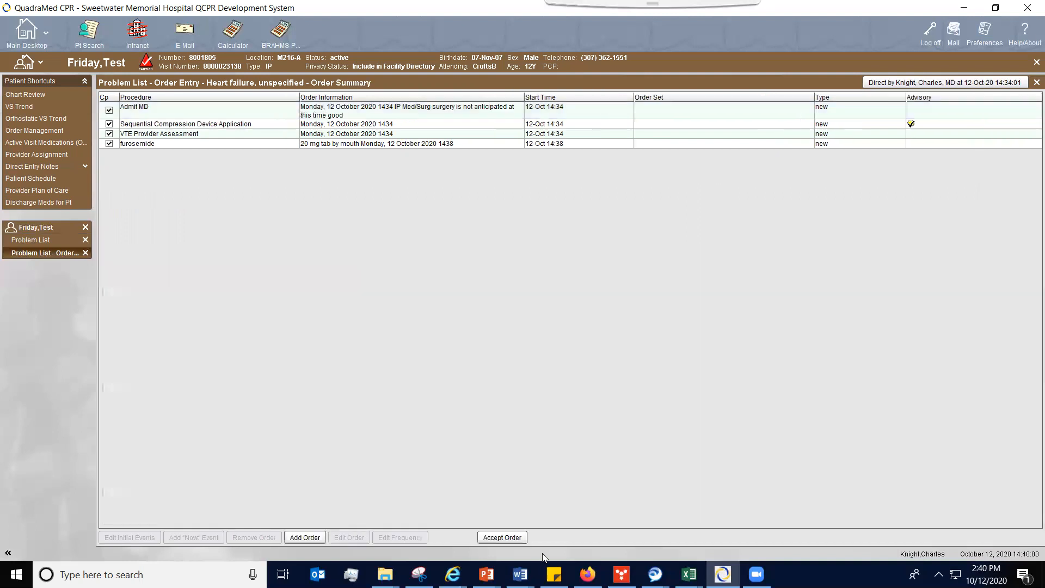
left_click(507, 538)
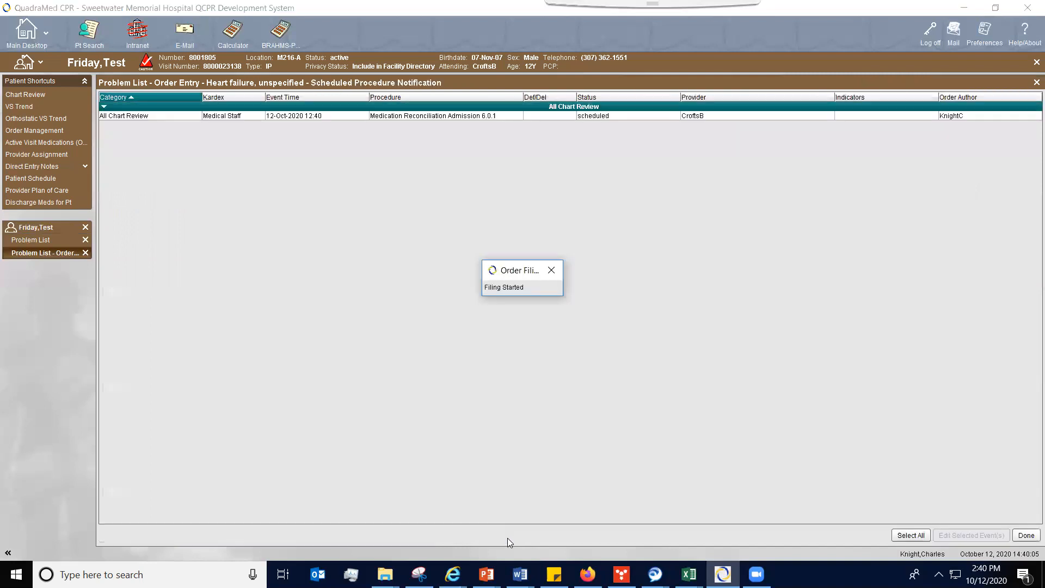
left_click(1031, 86)
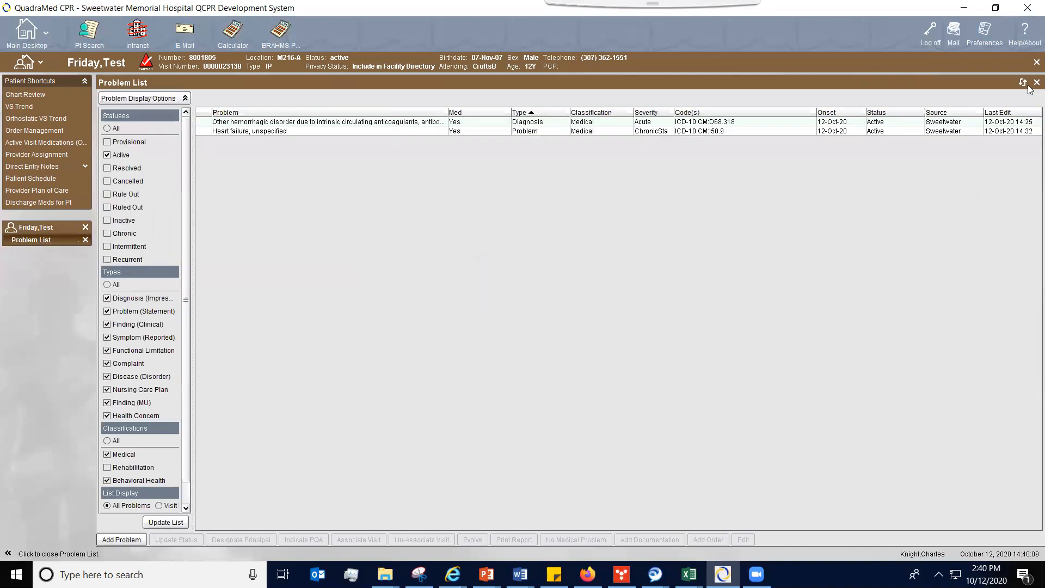